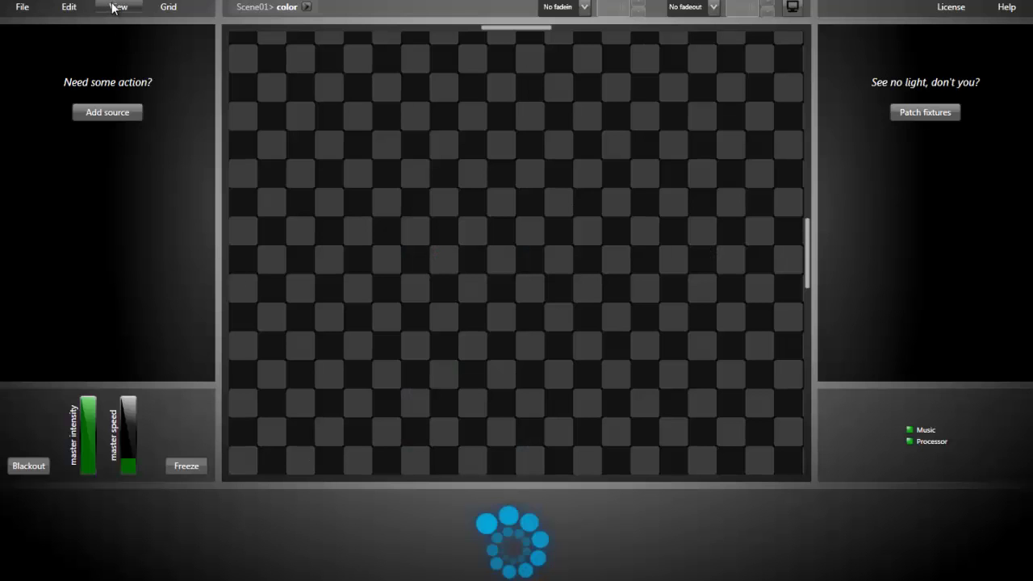
- Choose Patch from the View menu to show the fixture library and patch screen
left_click(118, 6)
- Expand the Martin fixtures in the library and select the Mac 250 template
left_click(122, 64)
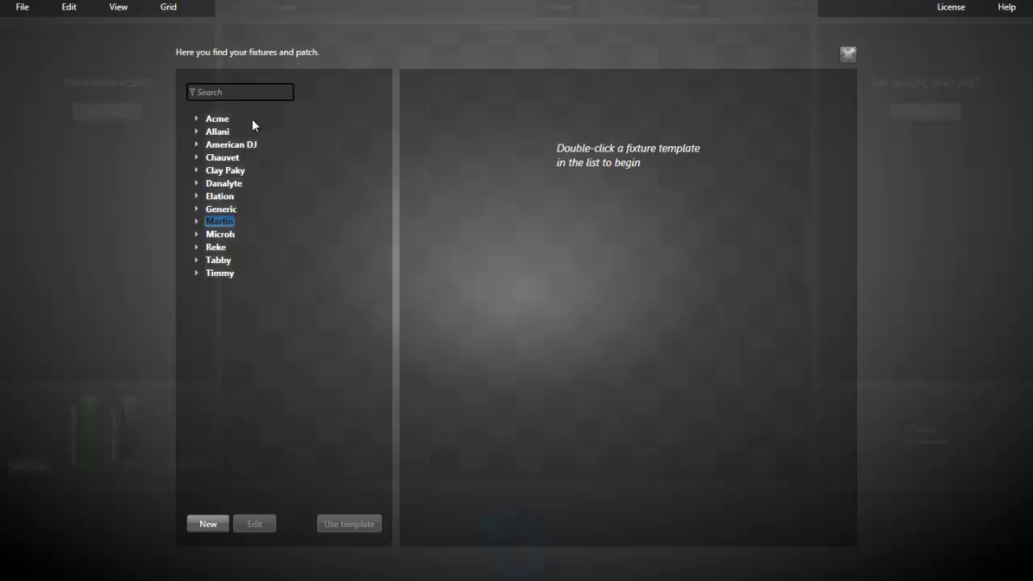
double_click(224, 219)
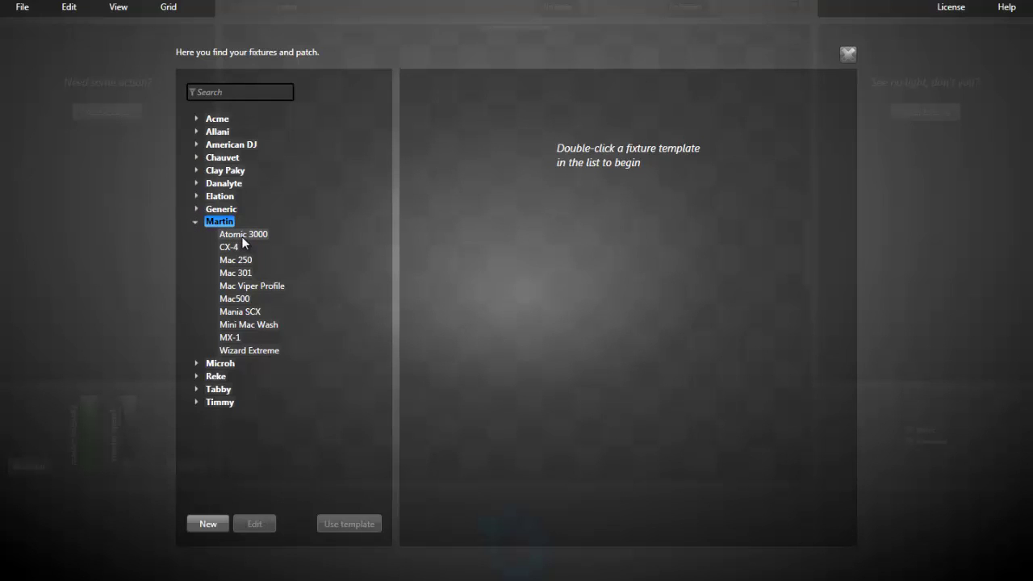
left_click(237, 261)
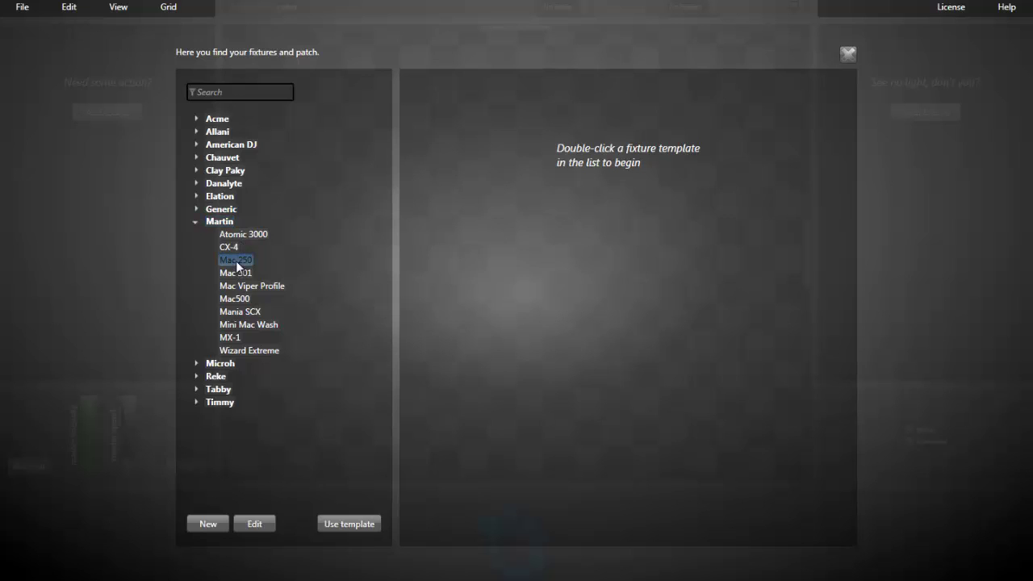
- Edit the Mac 250 template and inspect its Wash 16 Bit Ex and Entour 16 Bit modes
left_click(257, 525)
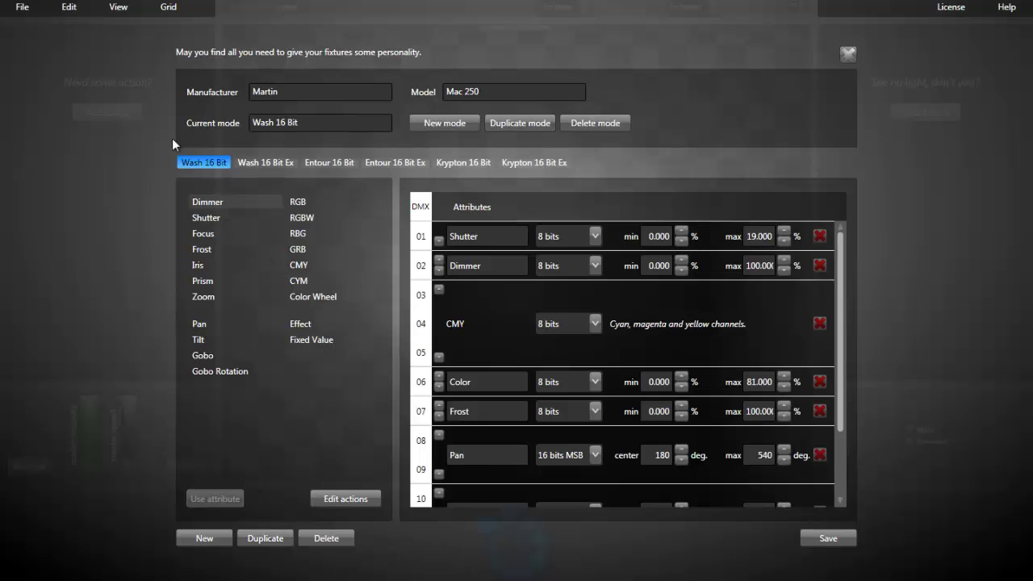
left_click(269, 165)
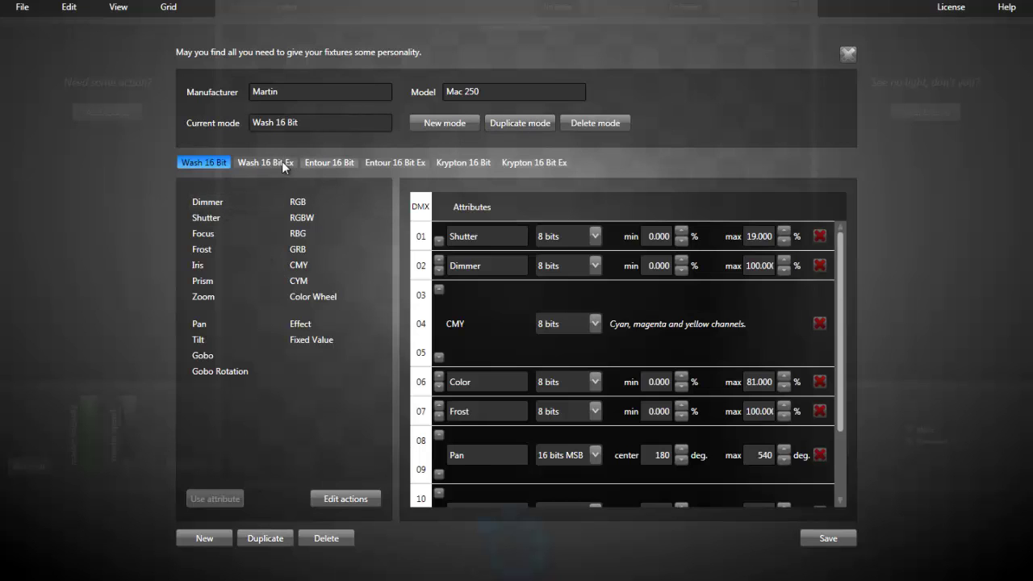
left_click(346, 163)
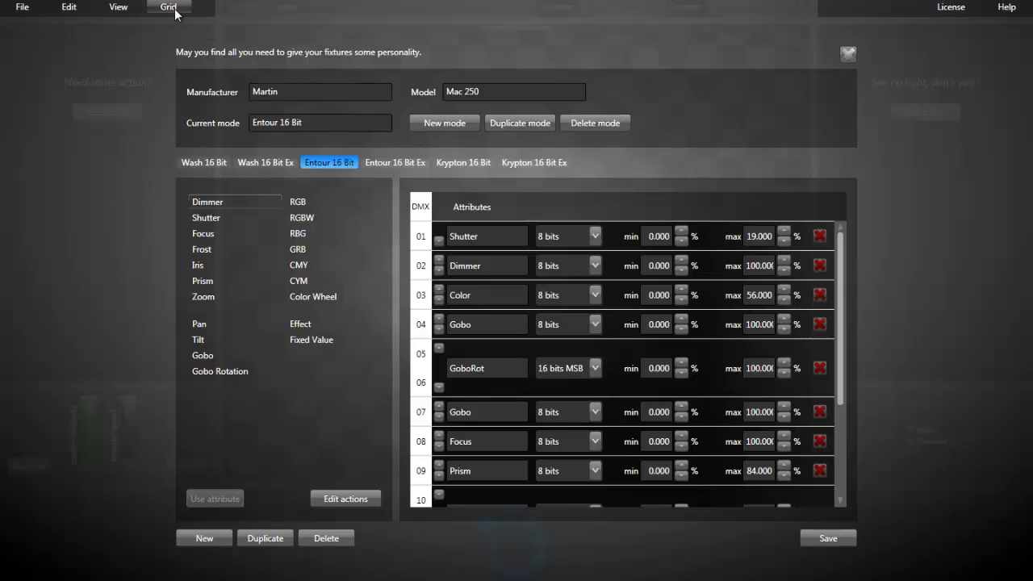
- Create a new template with model Mac 101, discarding Mac 250 edits, and bring up the MAC 101 manual
left_click(207, 539)
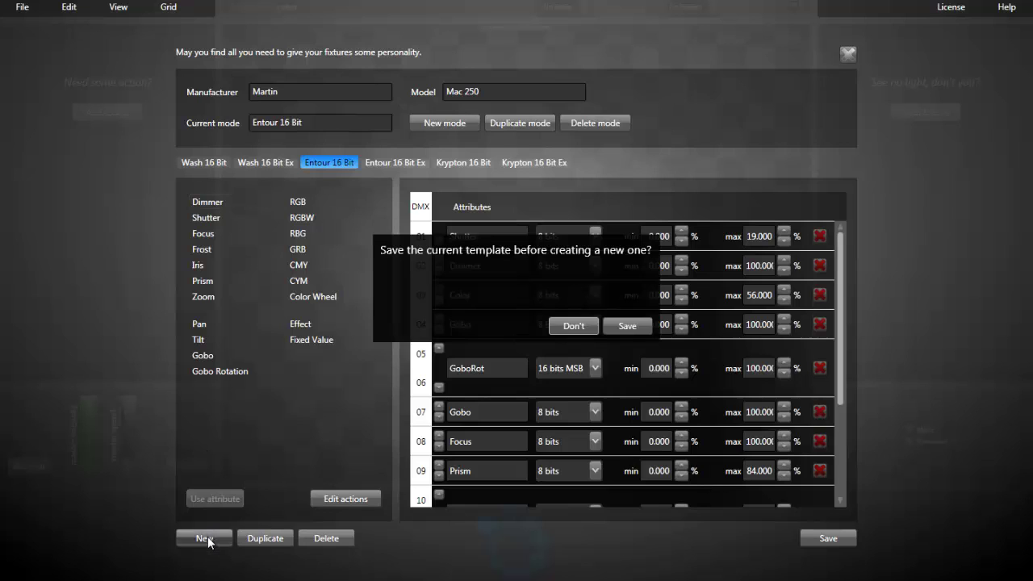
left_click(583, 326)
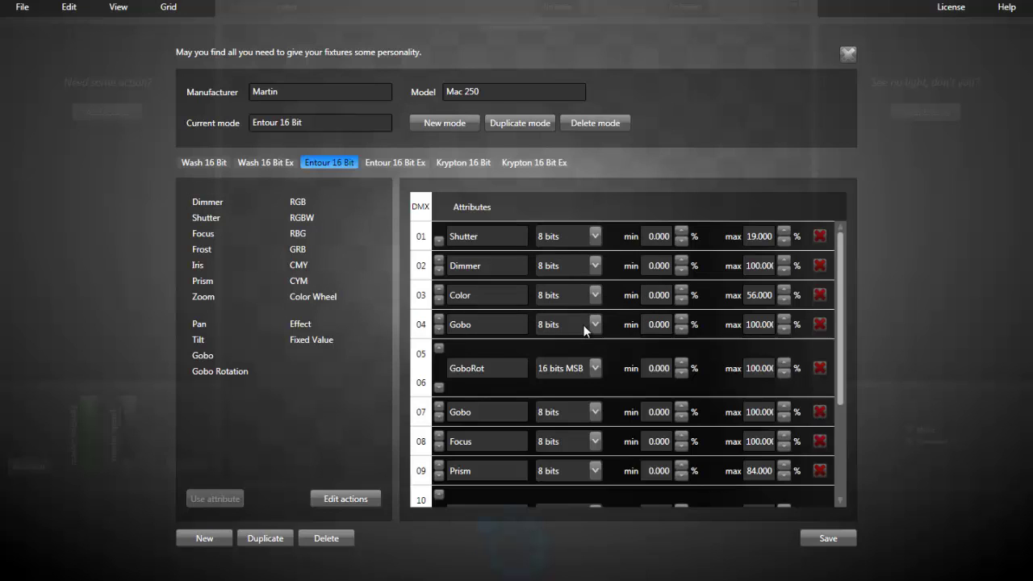
left_click(467, 91)
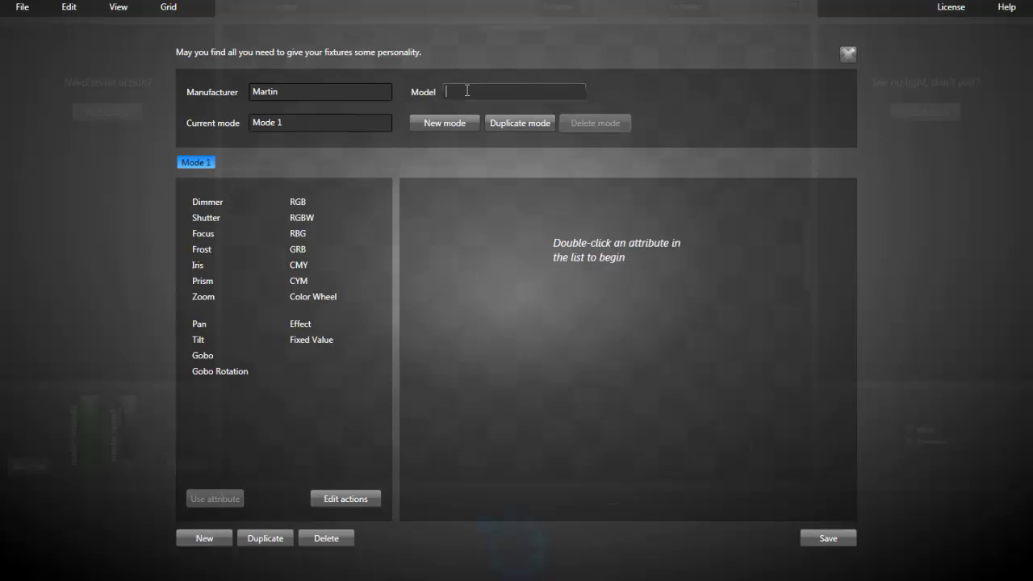
type("Mac 101")
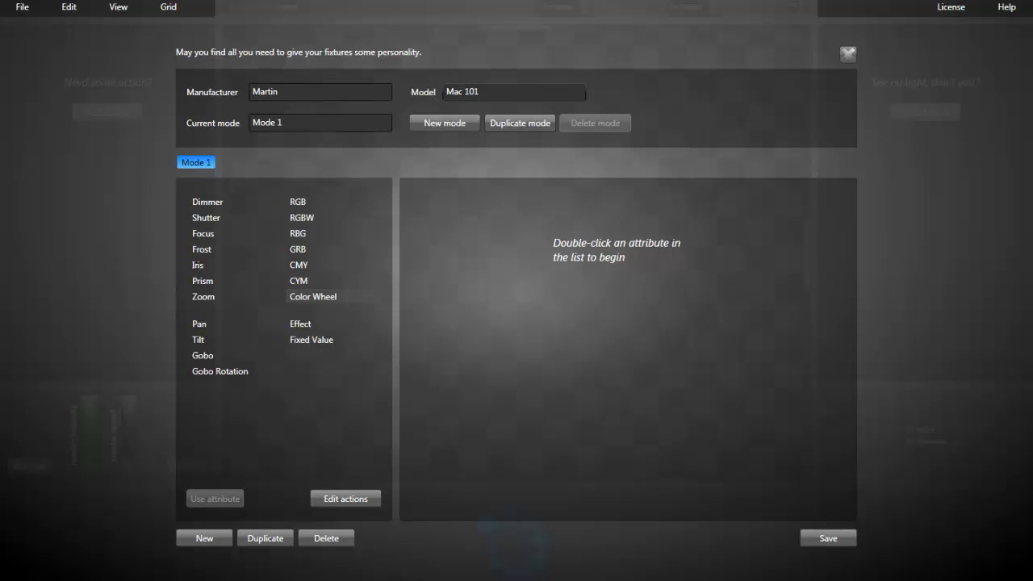
left_click(372, 557)
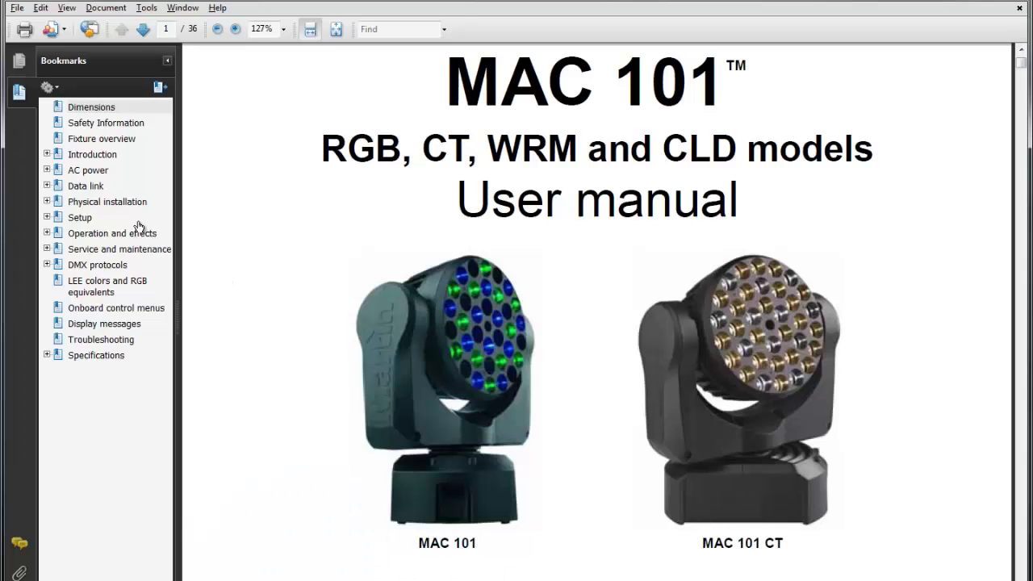
- Jump to the manual's DMX protocols page with the Standard MAC 101 RGB channel table
left_click(99, 265)
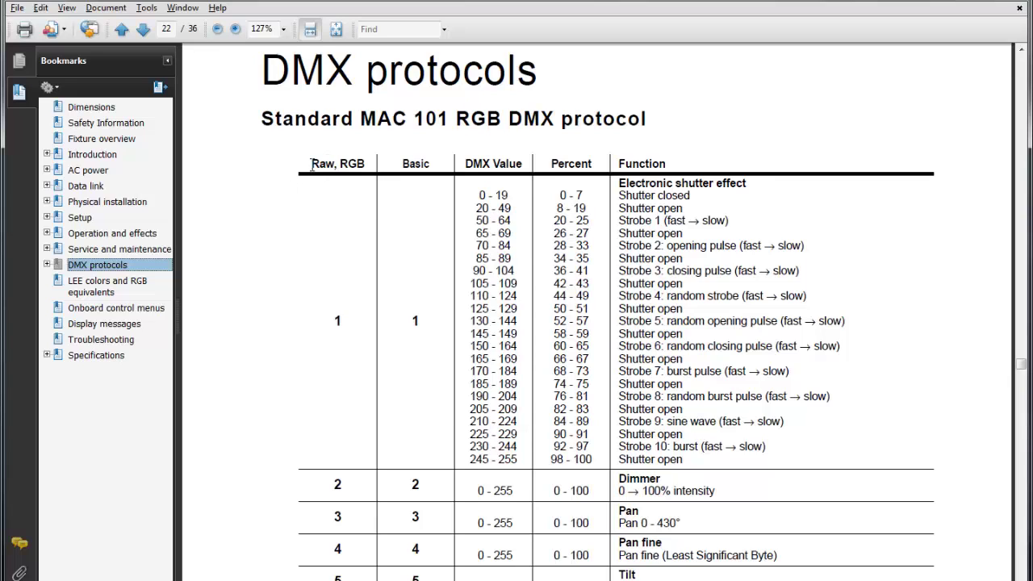
- Rename the template's Mode 1 to Raw RGB, then glance at the manual's DMX table
key("alt+Tab")
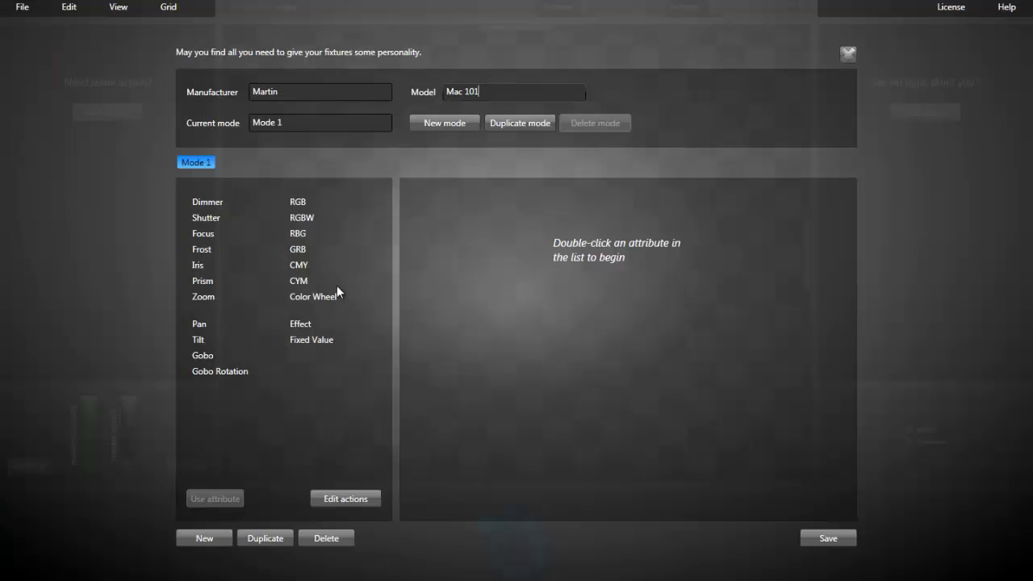
left_click_drag(322, 122, 220, 122)
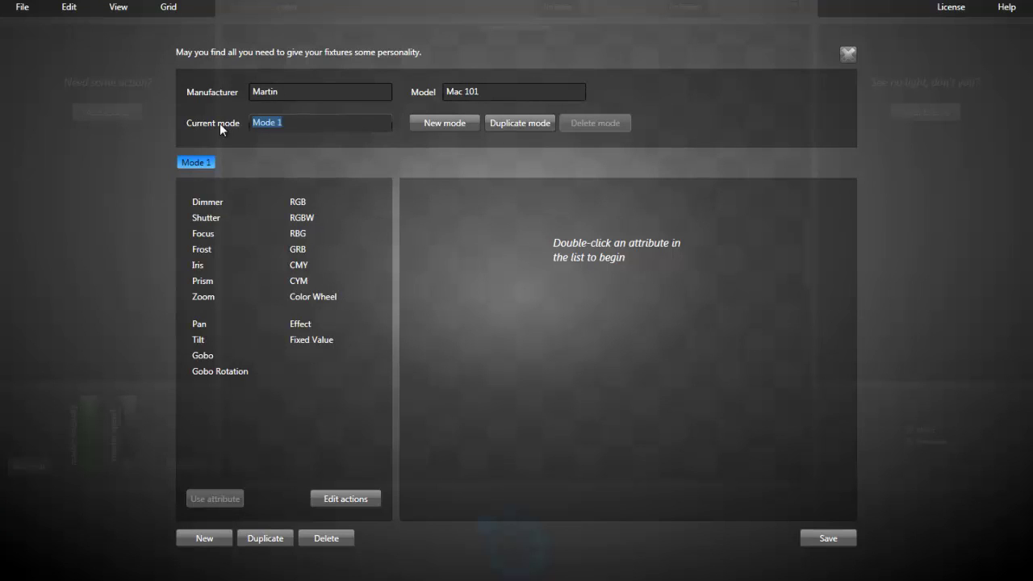
type("Raw RGB")
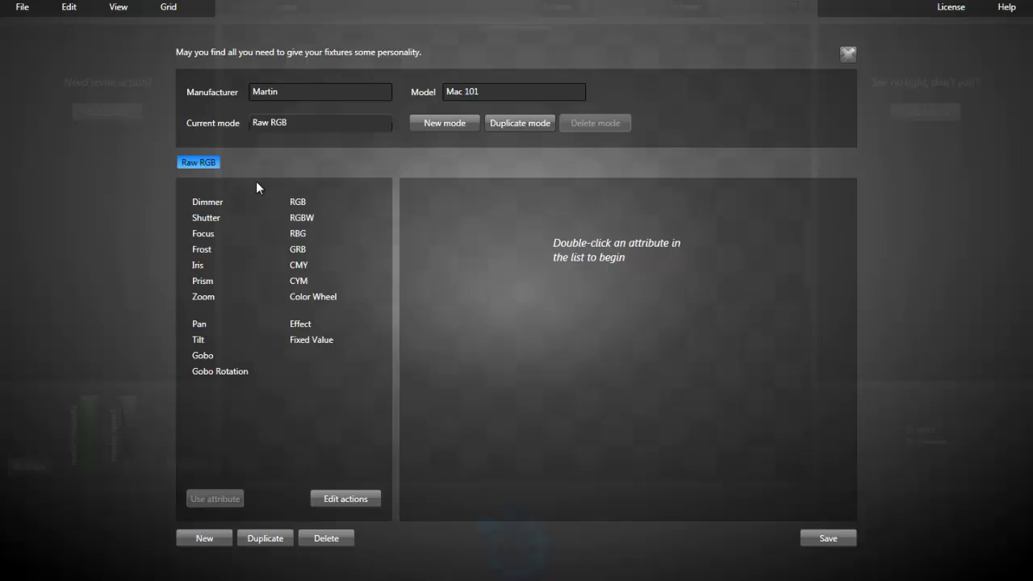
key("alt+Tab")
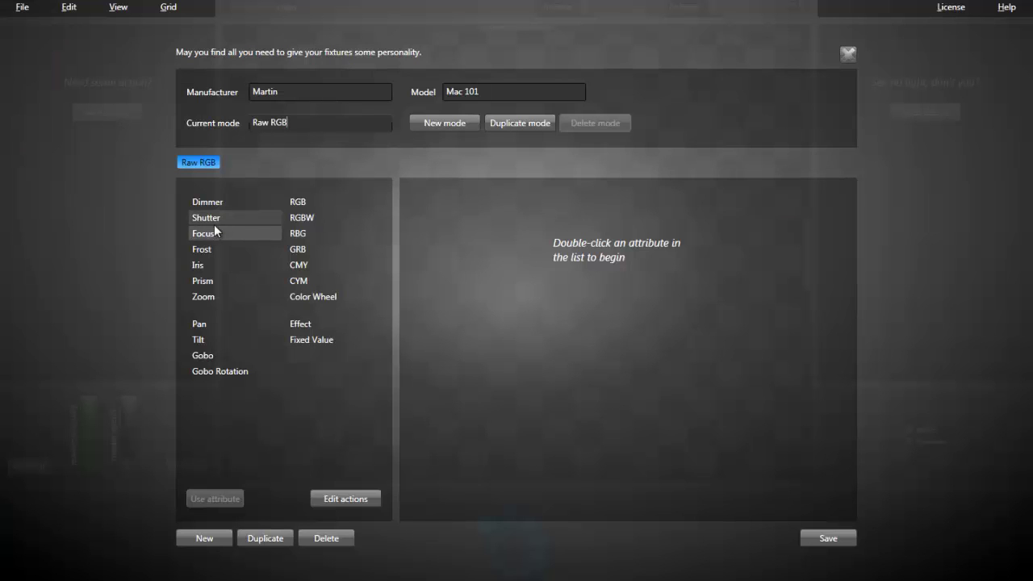
- Add Shutter with a 19% maximum on DMX 01 and Dimmer on DMX 02
double_click(213, 220)
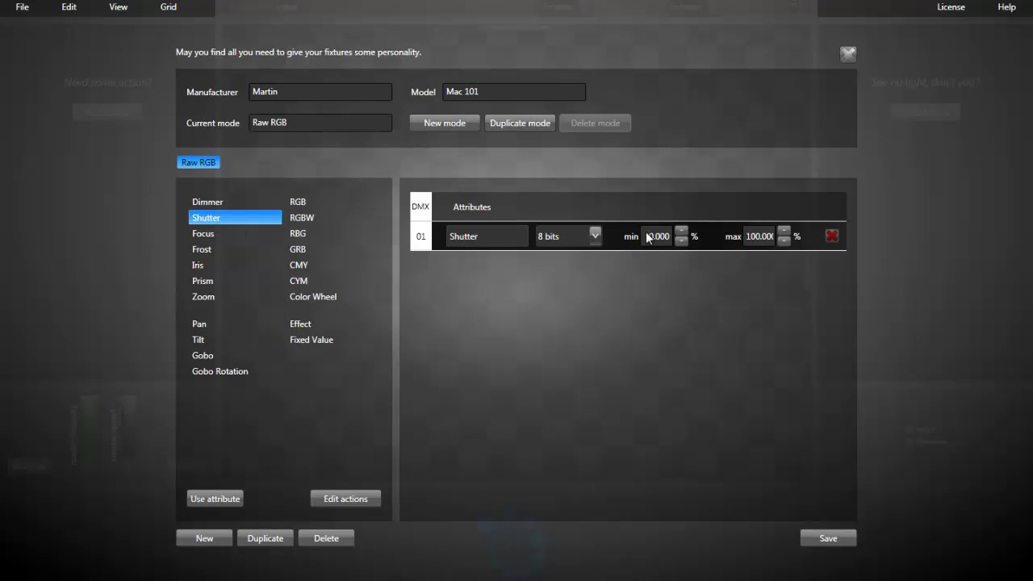
double_click(754, 234)
type("19")
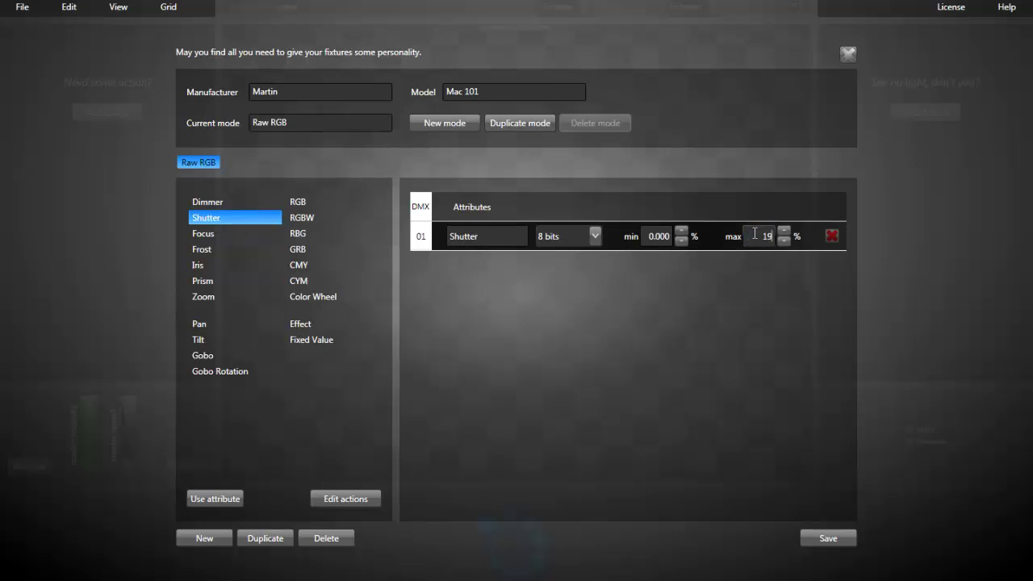
key("Return")
key("alt+Tab")
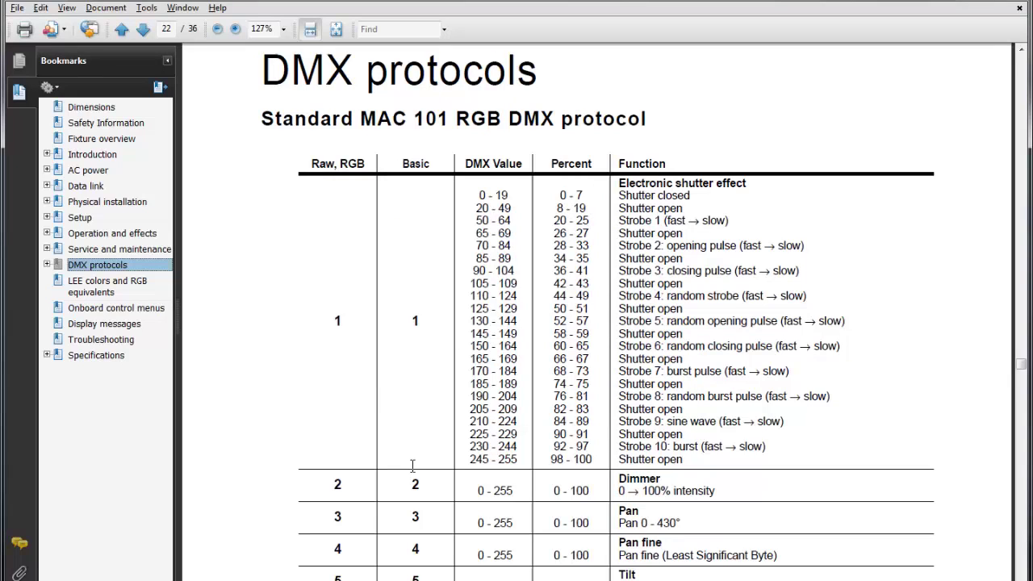
left_click(414, 482)
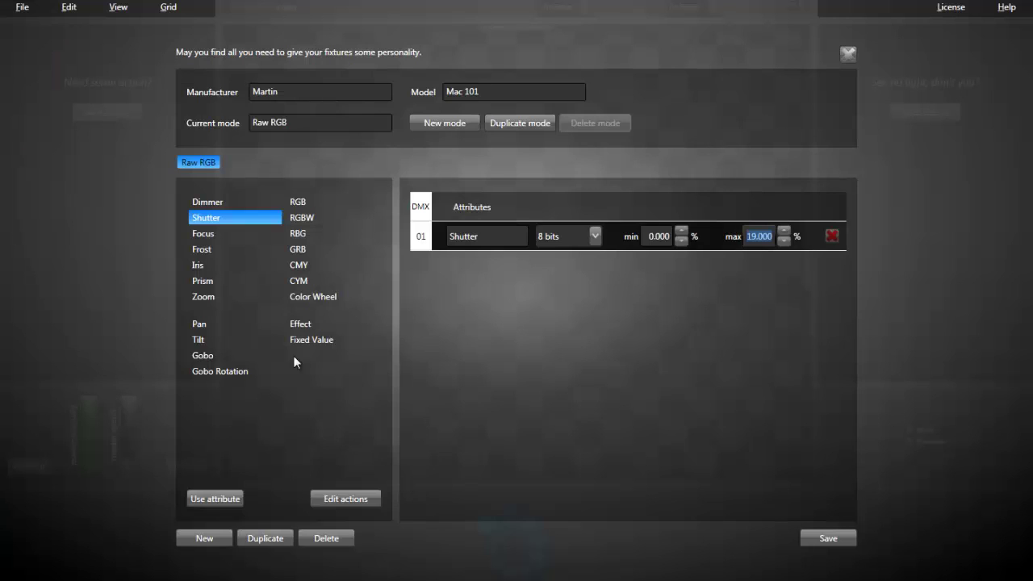
double_click(206, 203)
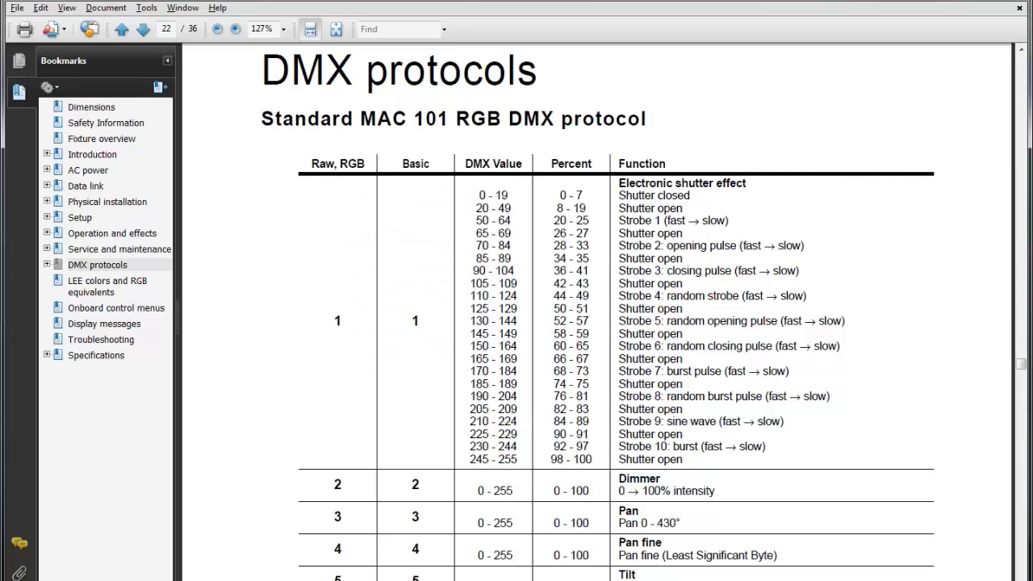
- Scroll the manual to the Pan and Tilt rows and mark the Pan rows on channels 3–4
left_click_drag(1023, 367, 1022, 371)
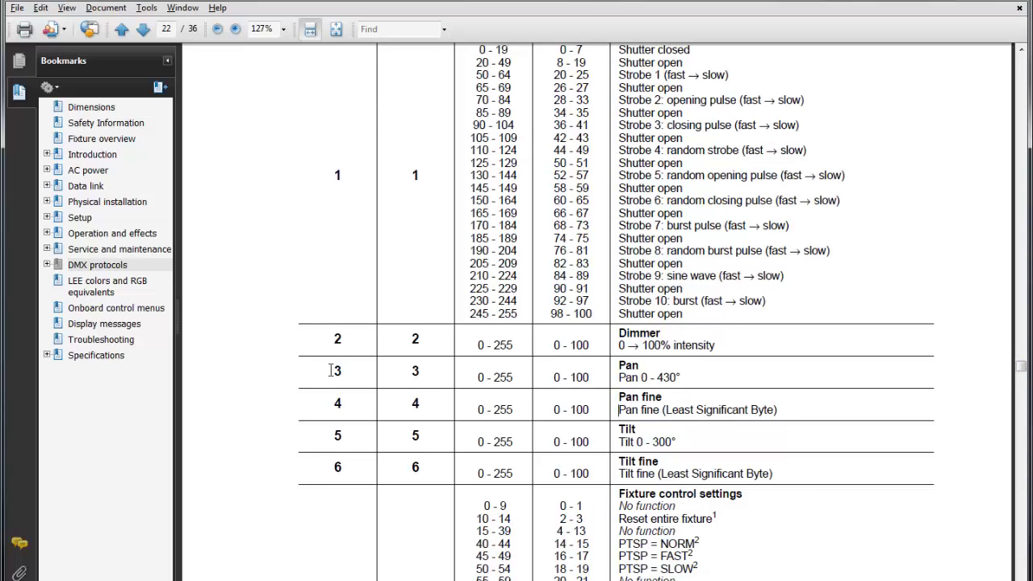
left_click_drag(339, 371, 659, 406)
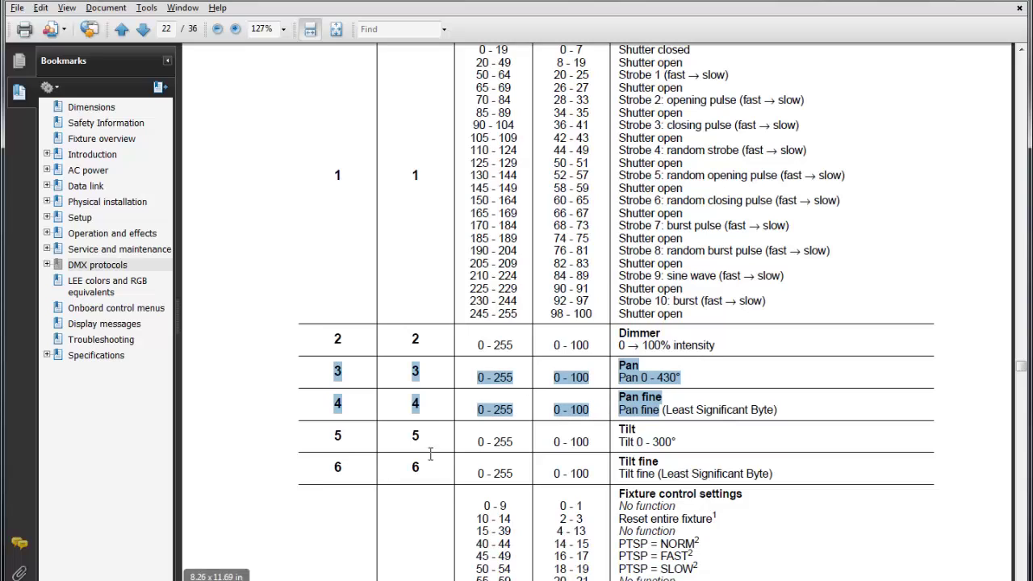
left_click(658, 377)
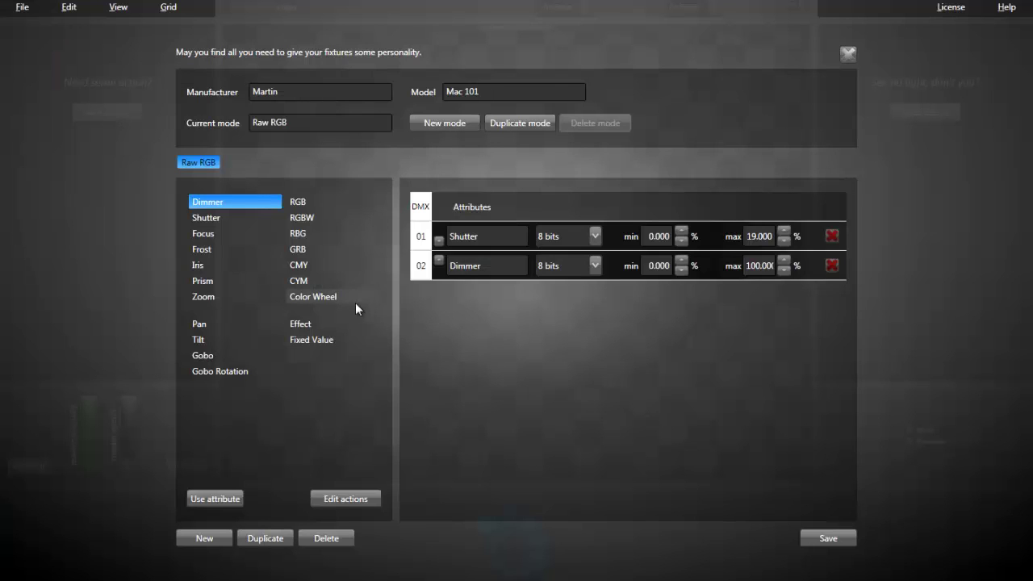
- Add Pan and Tilt channels to Raw RGB, both as 16 bits MSB
double_click(201, 322)
left_click(554, 297)
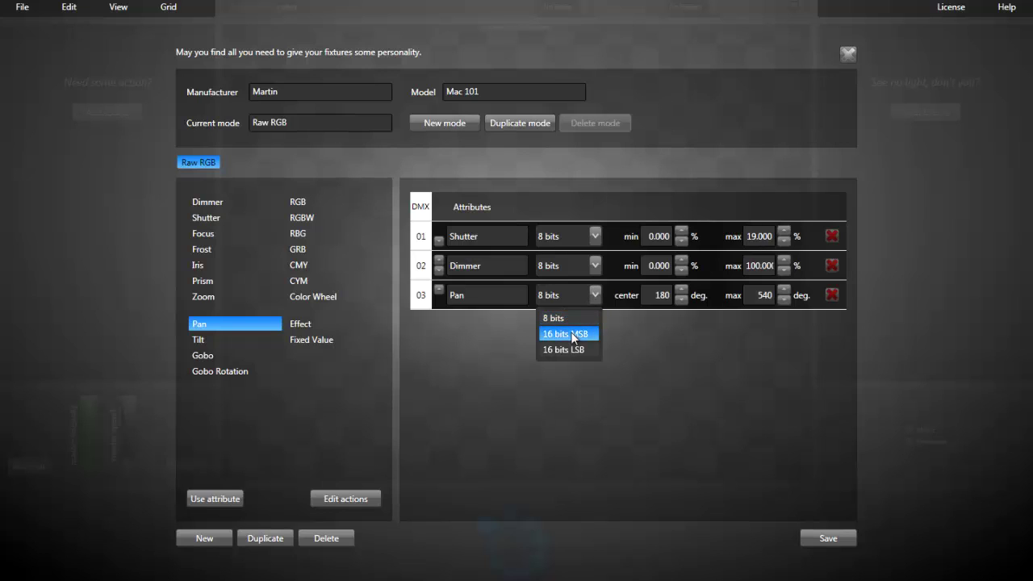
left_click(569, 334)
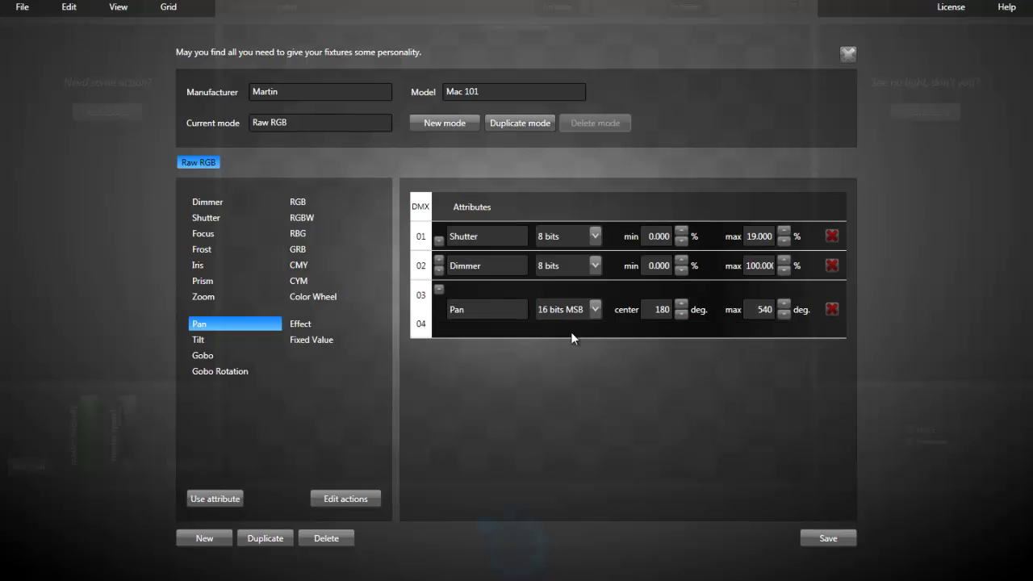
double_click(201, 340)
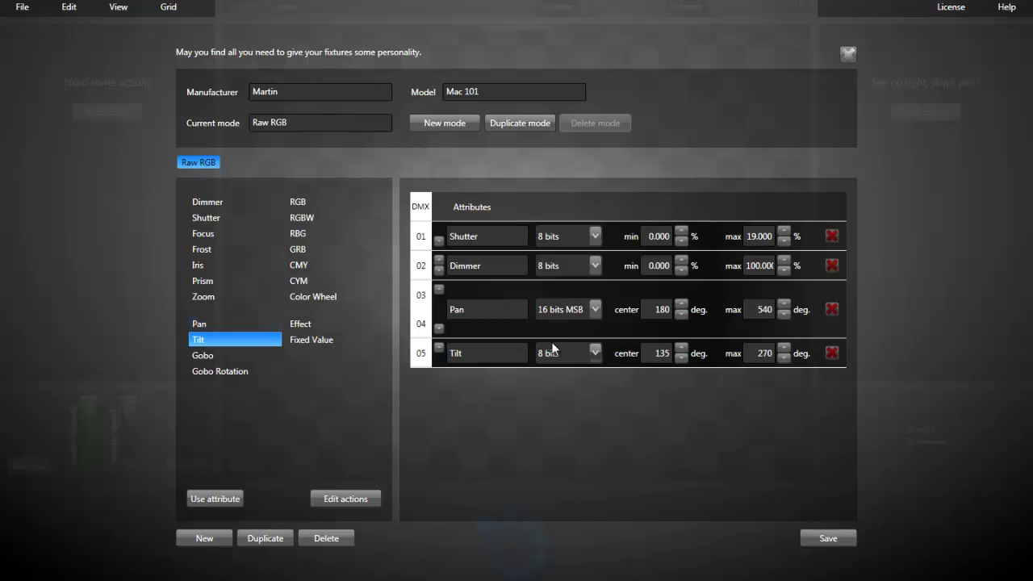
left_click(557, 353)
left_click(570, 394)
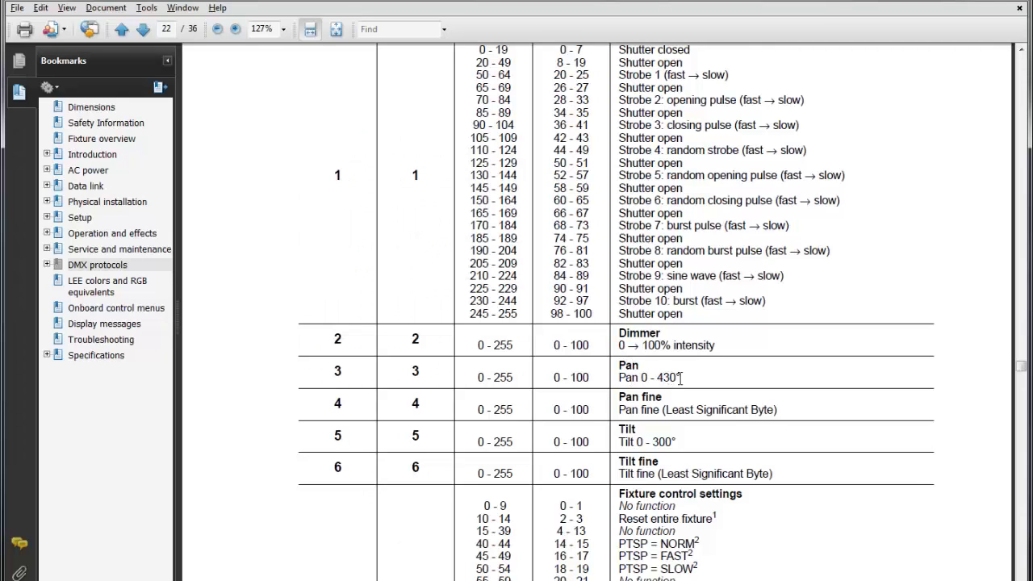
- Set Pan maximum to 430°, Tilt maximum to 300° and Tilt center to 150°
key("alt+Tab")
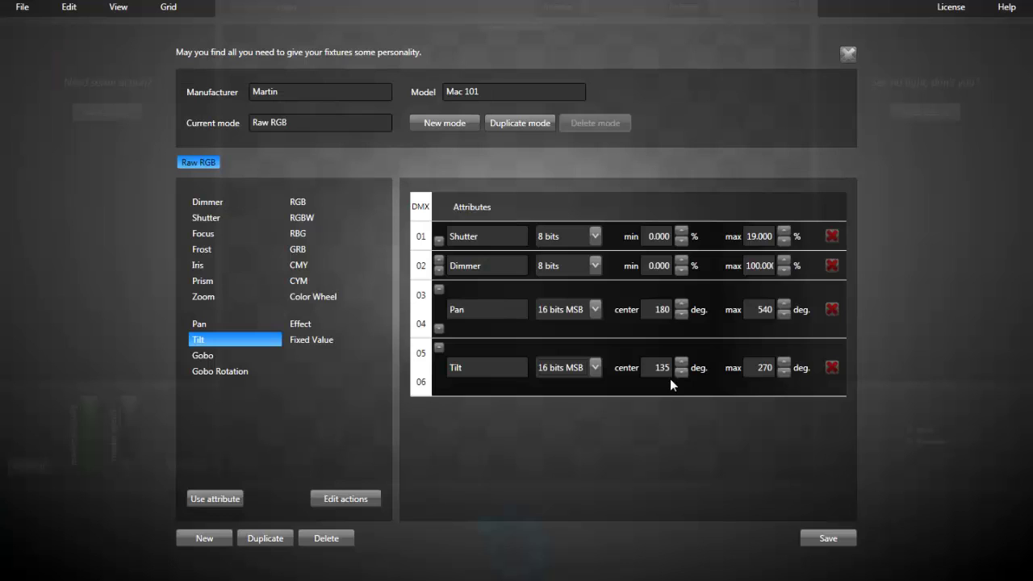
double_click(765, 310)
type("430")
key("Return")
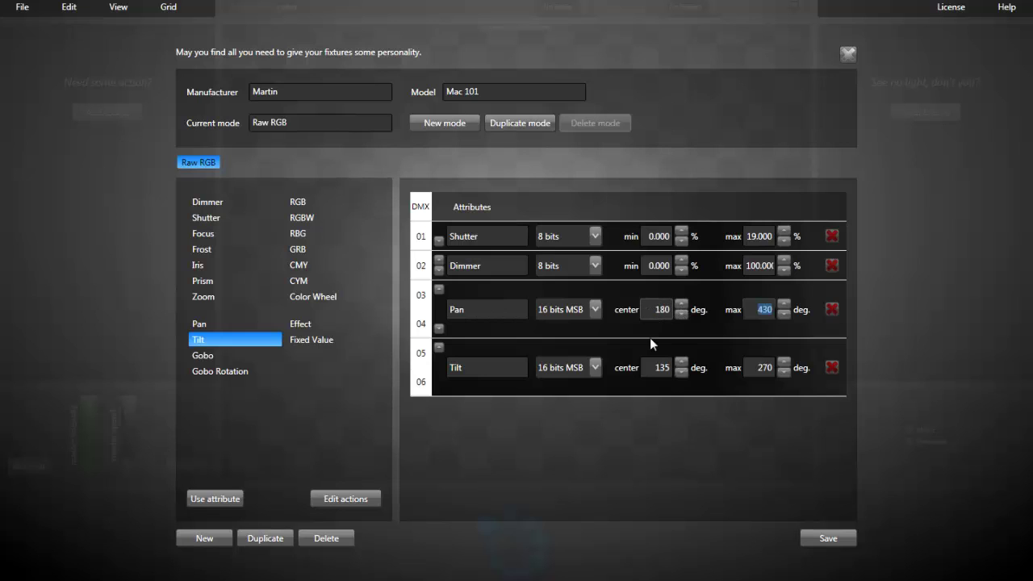
key("alt+Tab")
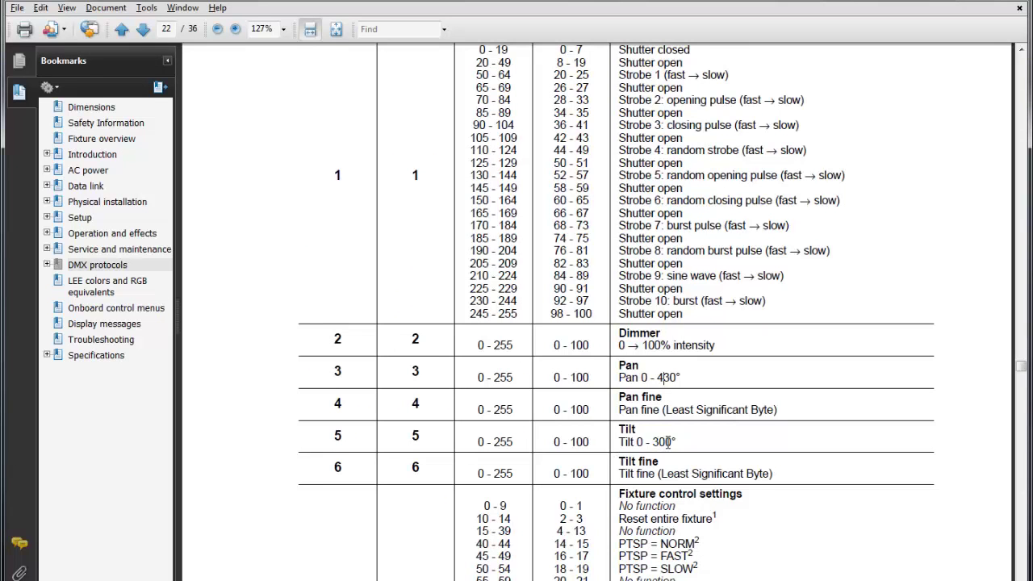
key("alt+Tab")
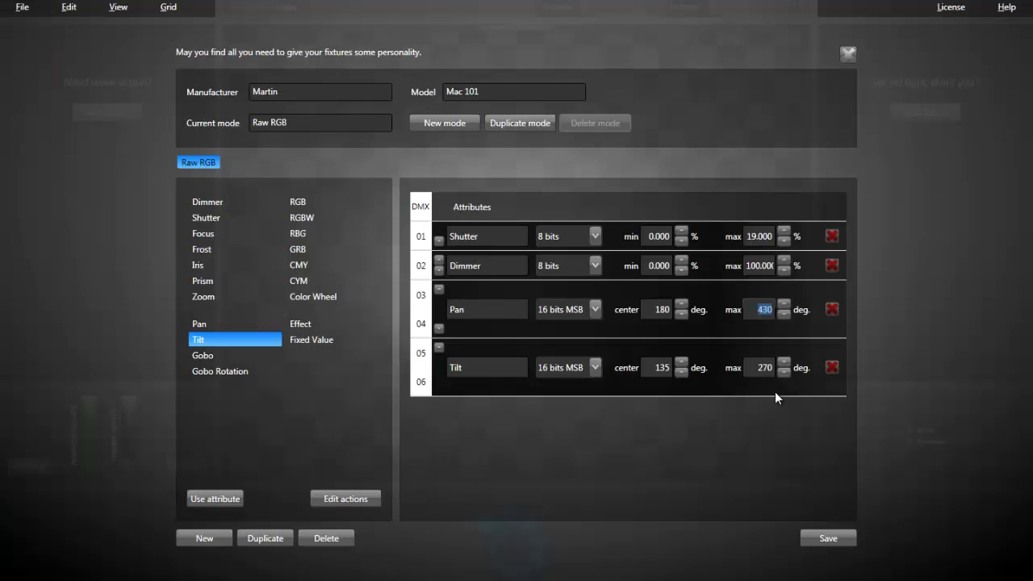
double_click(763, 367)
type("300")
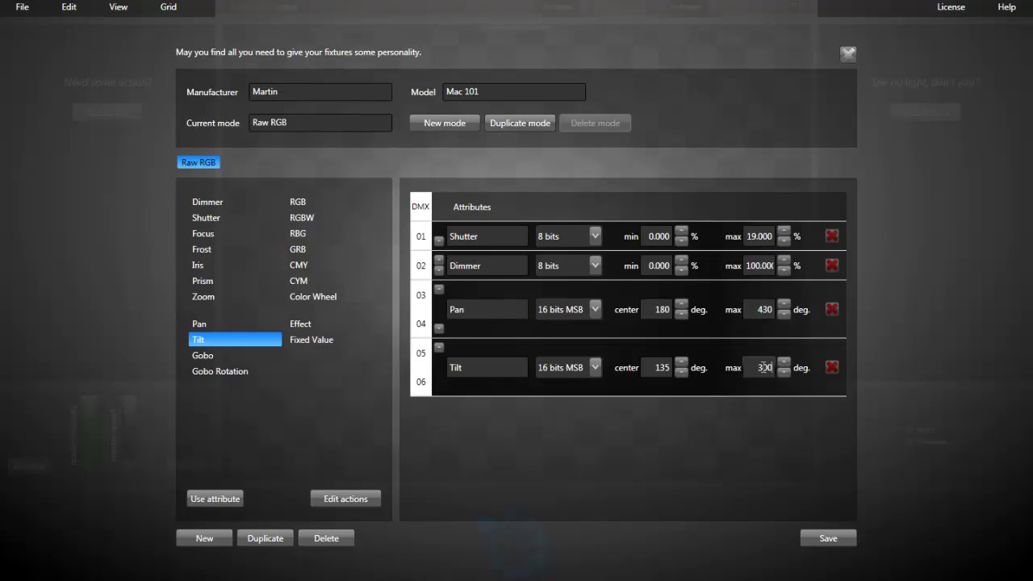
double_click(657, 368)
type("150")
key("Return")
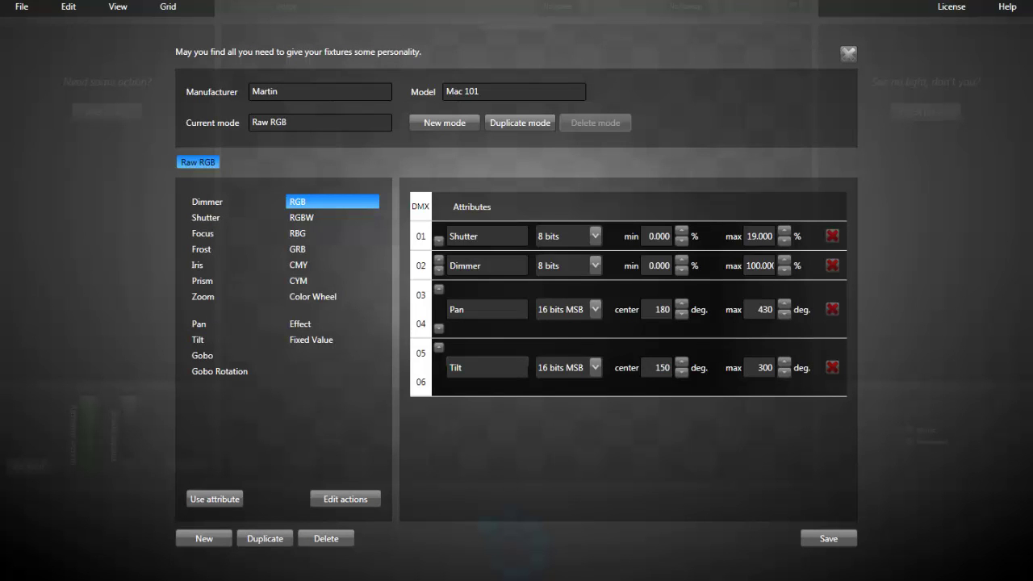
- Check the manual, then add a fixed-value channel as row 07
mouse_move(342, 569)
left_click(341, 529)
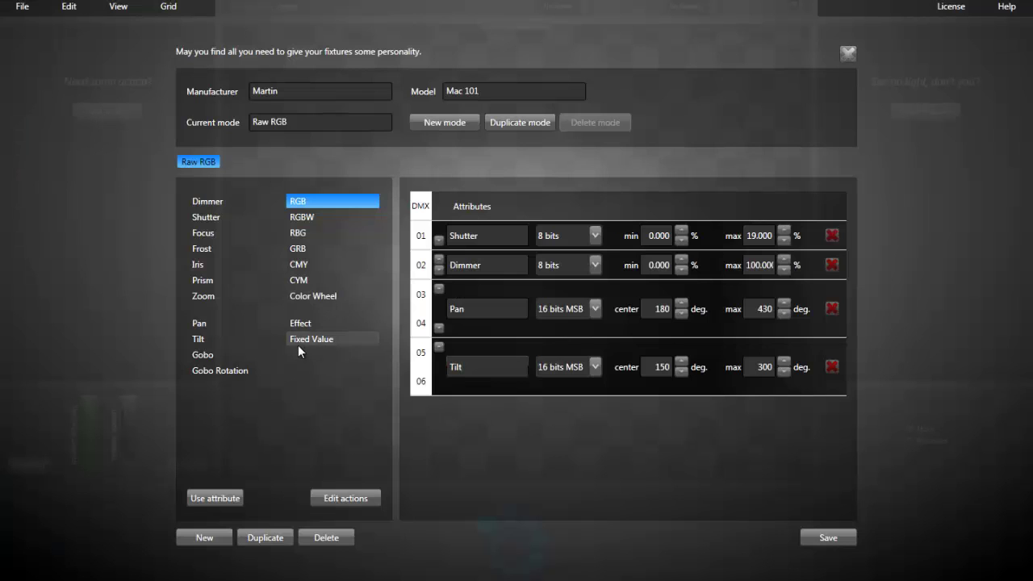
double_click(298, 339)
left_click(662, 409)
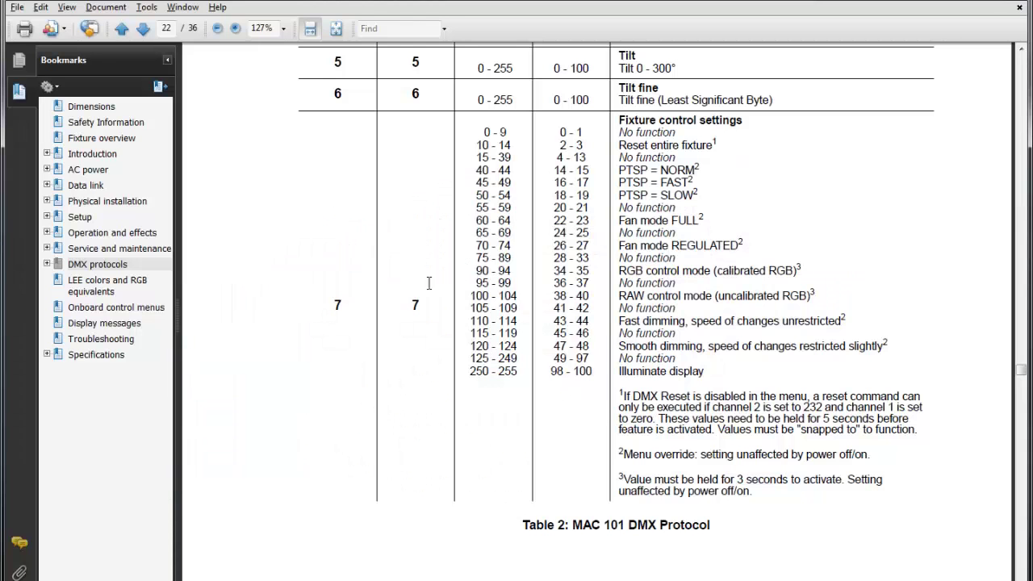
scroll(819, 299, "down", 3)
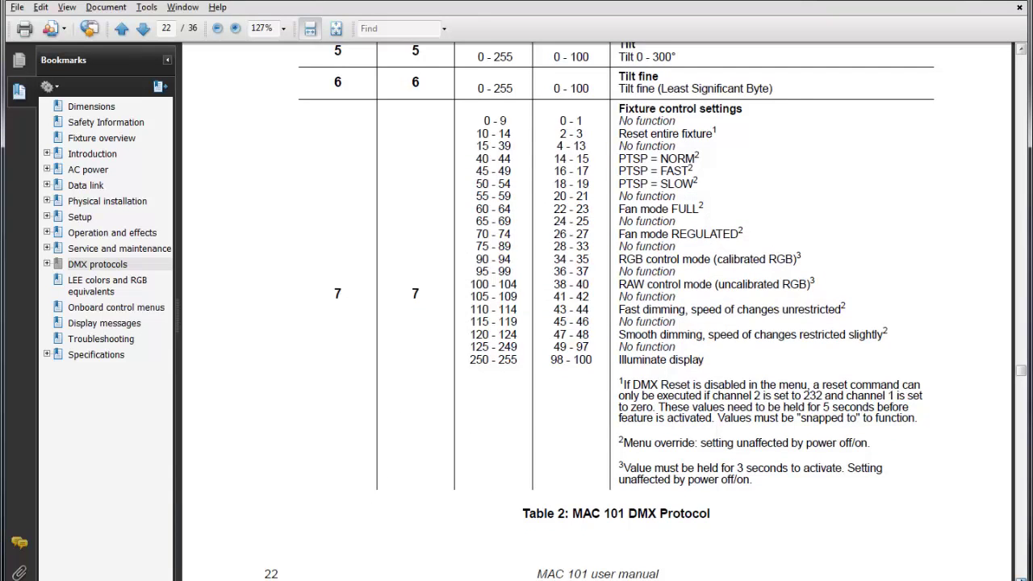
scroll(597, 315, "down", 10)
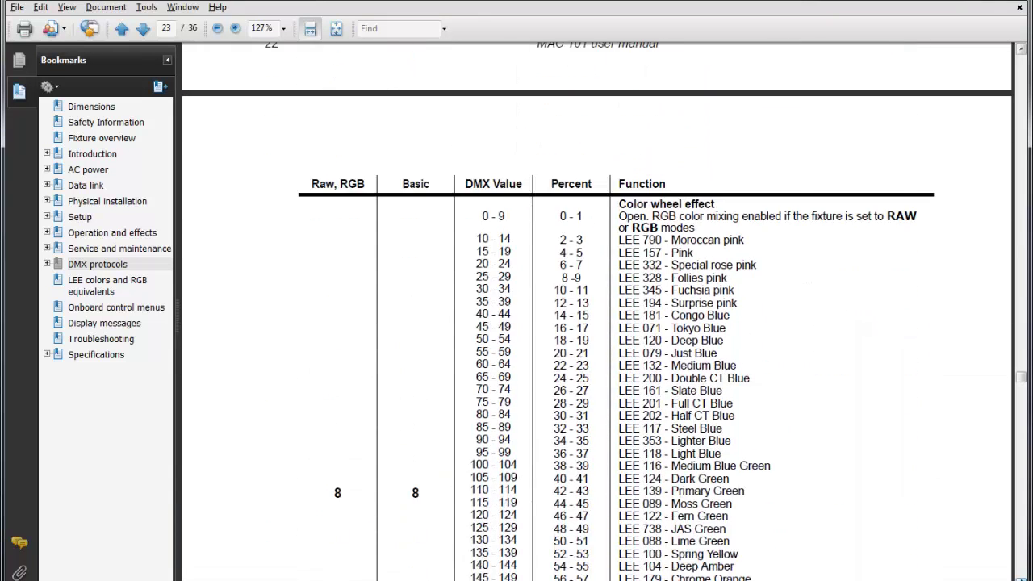
scroll(665, 129, "down", 3)
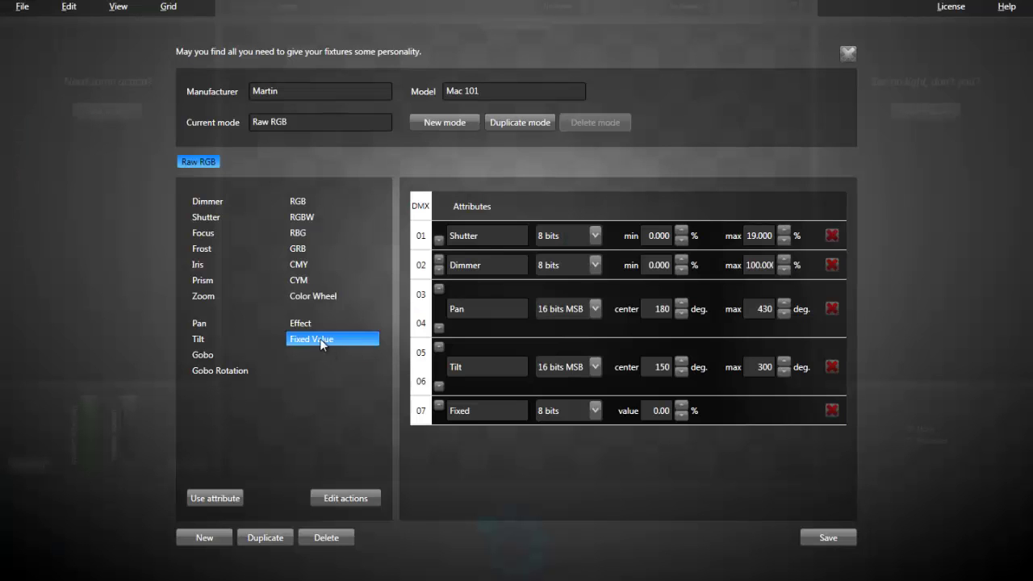
- Add a second fixed-value channel on 08 and name them Fixed (control) and Fixed (color)
double_click(319, 338)
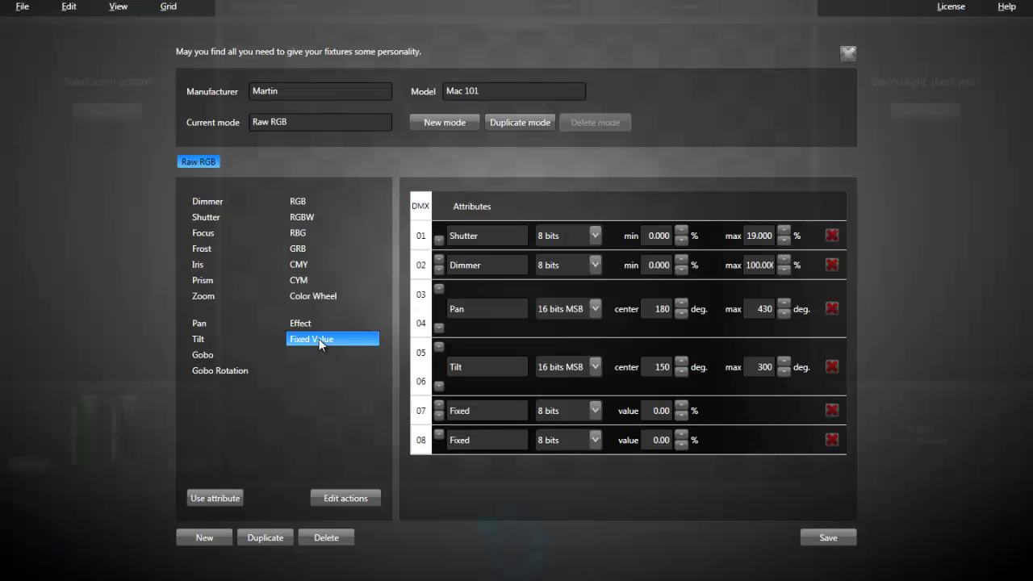
left_click(493, 438)
type("(color)")
left_click(476, 412)
type("(control")
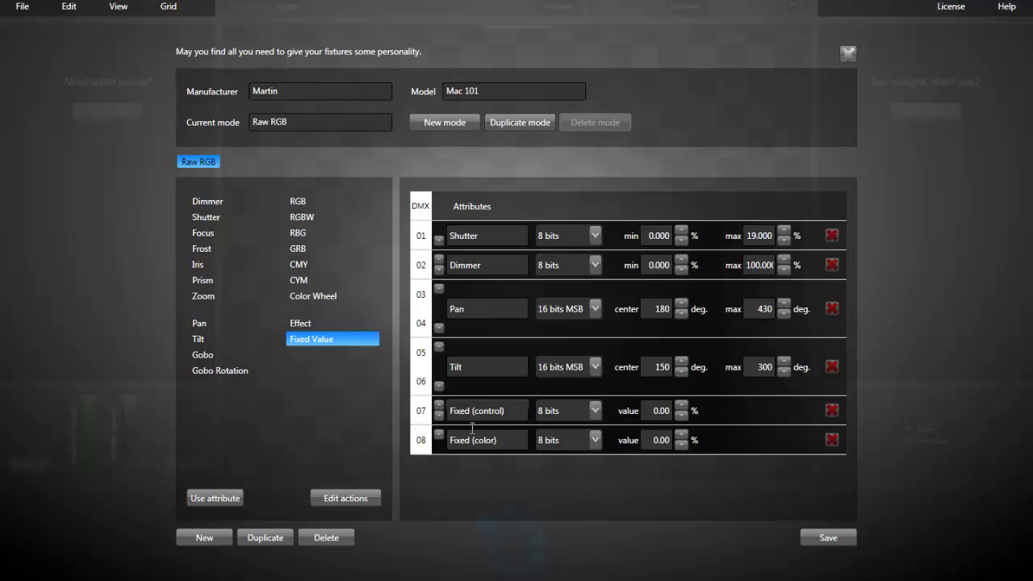
left_click(482, 439)
key("alt+Tab")
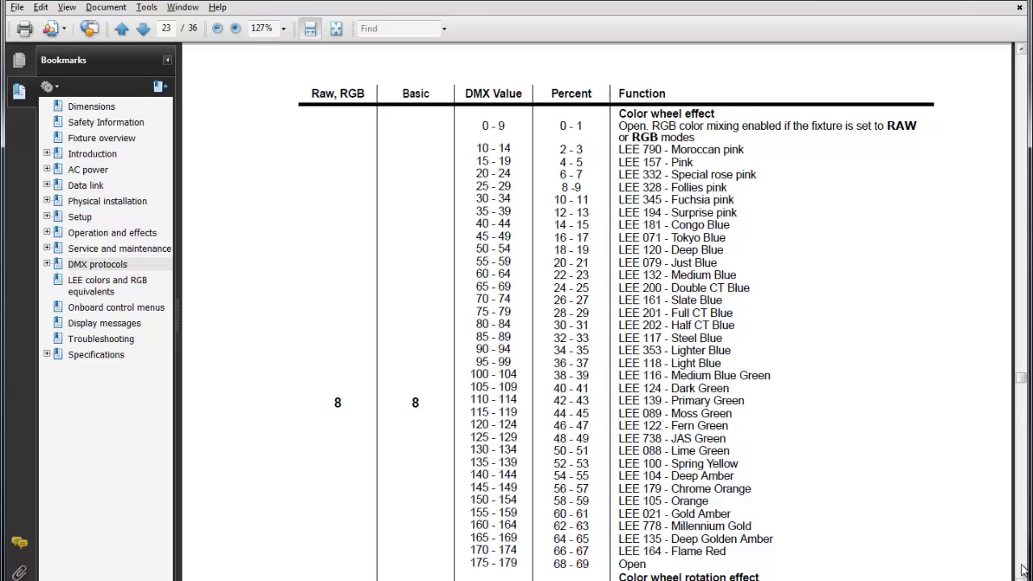
- Add the 8-bit RGB colour channels as rows 09–11 of the Raw RGB mode
scroll(1022, 572, "down", 1)
scroll(1021, 571, "down", 10)
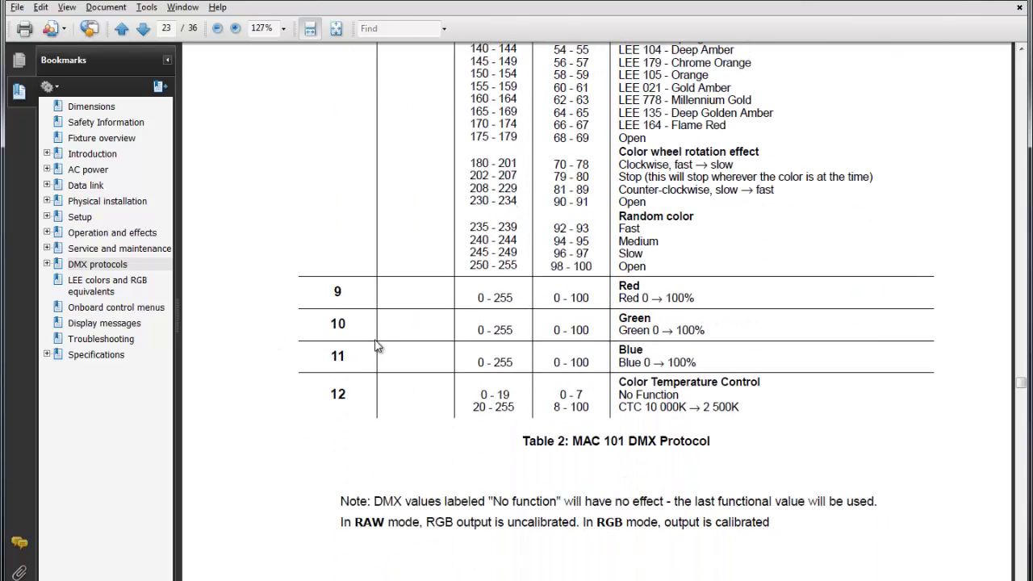
key("alt+Tab")
double_click(299, 196)
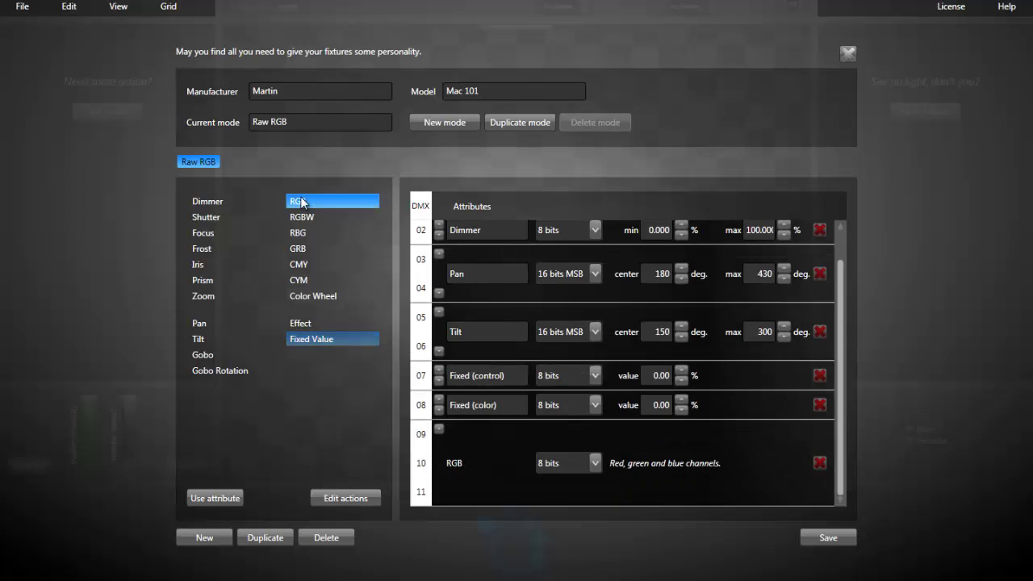
- Add a Fixed value channel as row 12, checking the manual's channel table
key("alt+Tab")
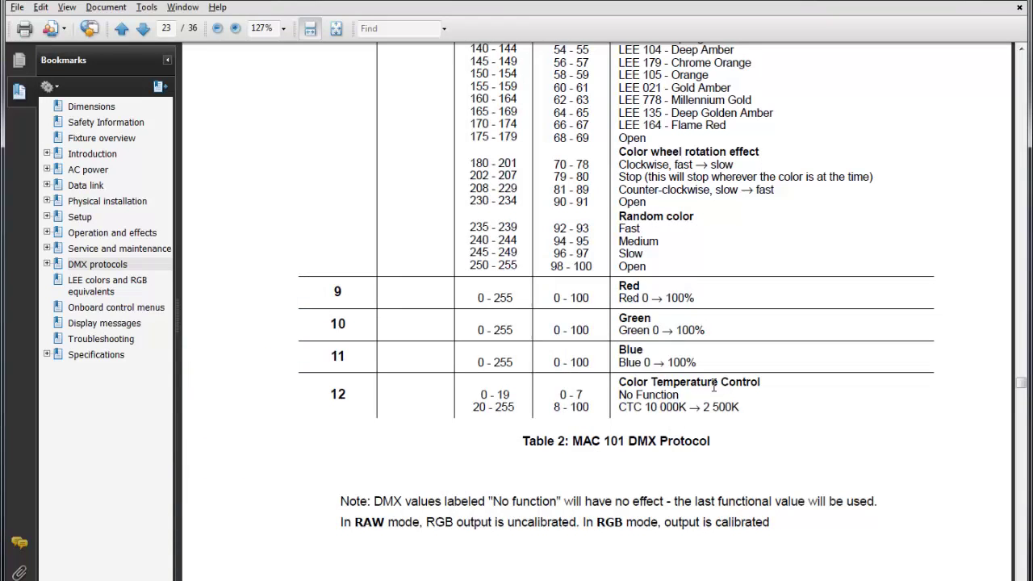
key("alt+Tab")
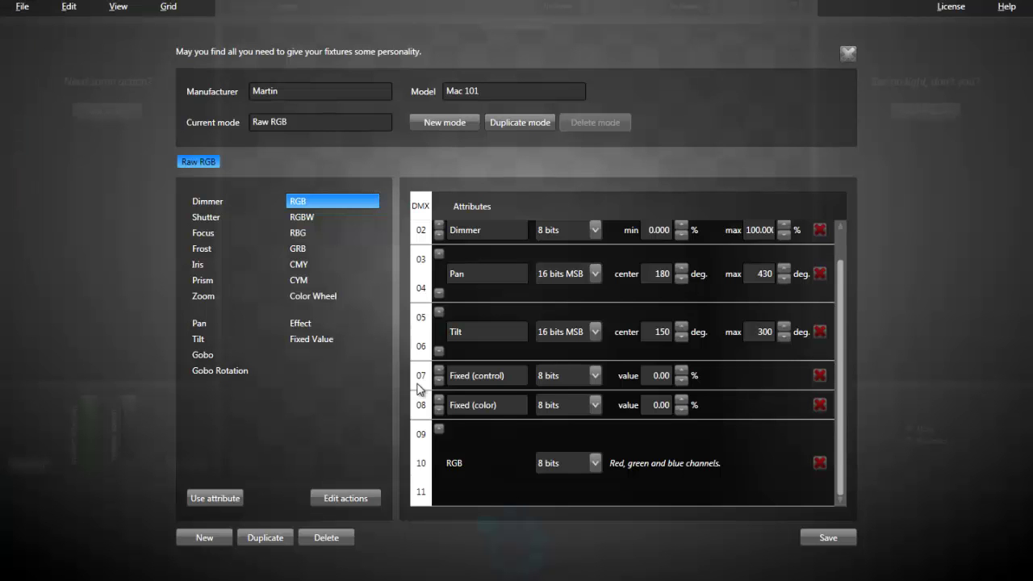
double_click(316, 338)
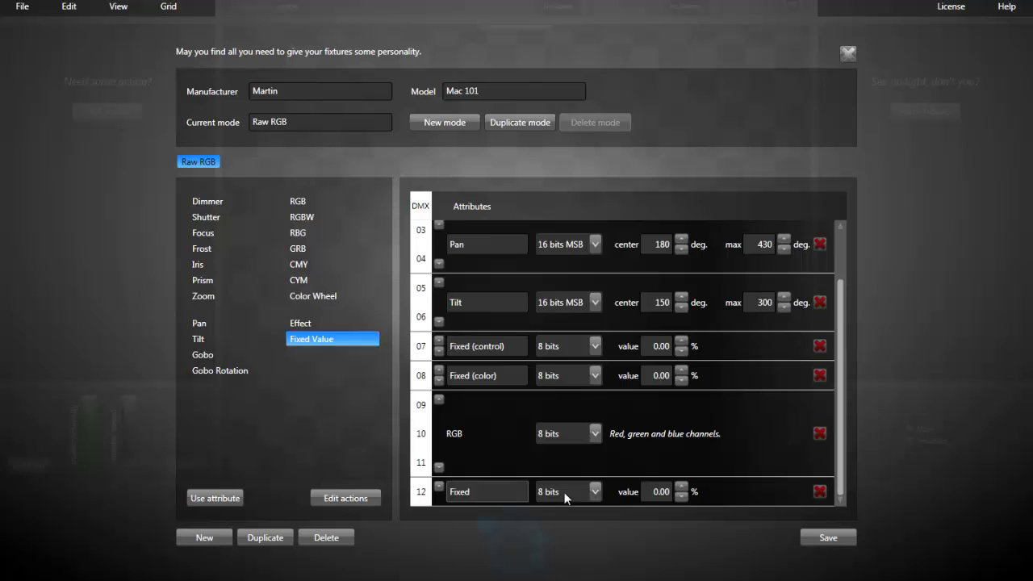
key("alt+Tab")
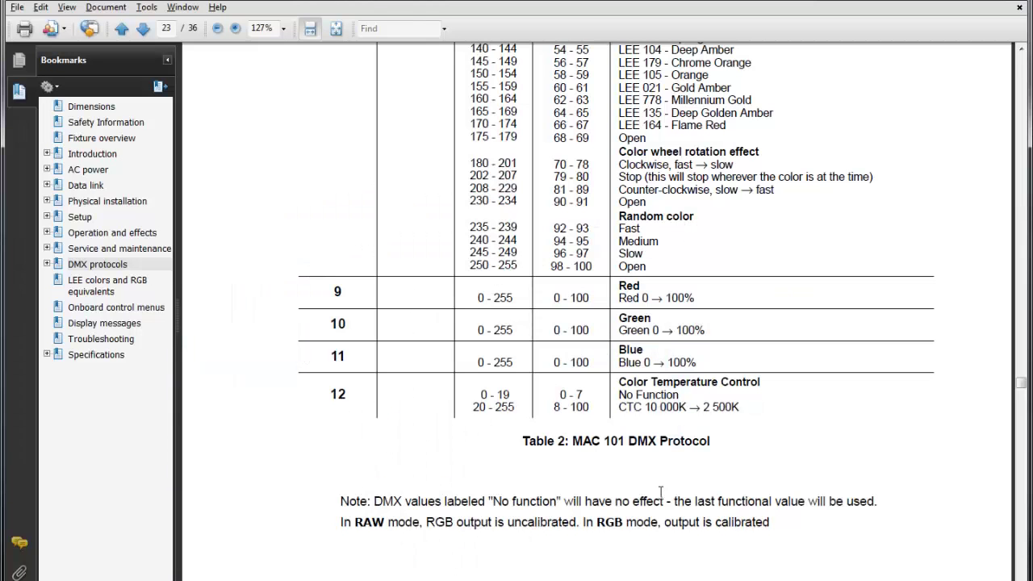
key("alt+Tab")
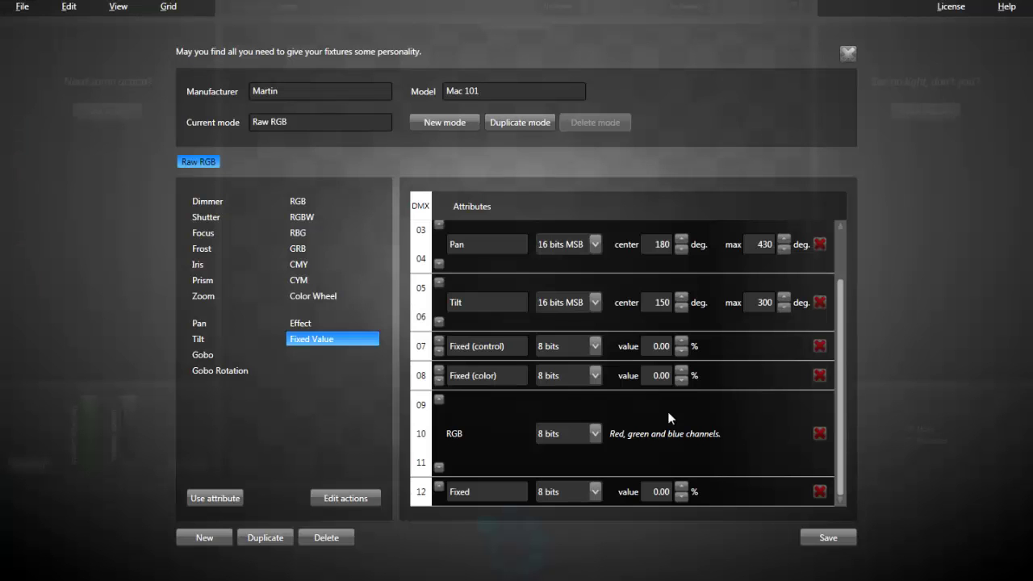
scroll(668, 412, "up", 2)
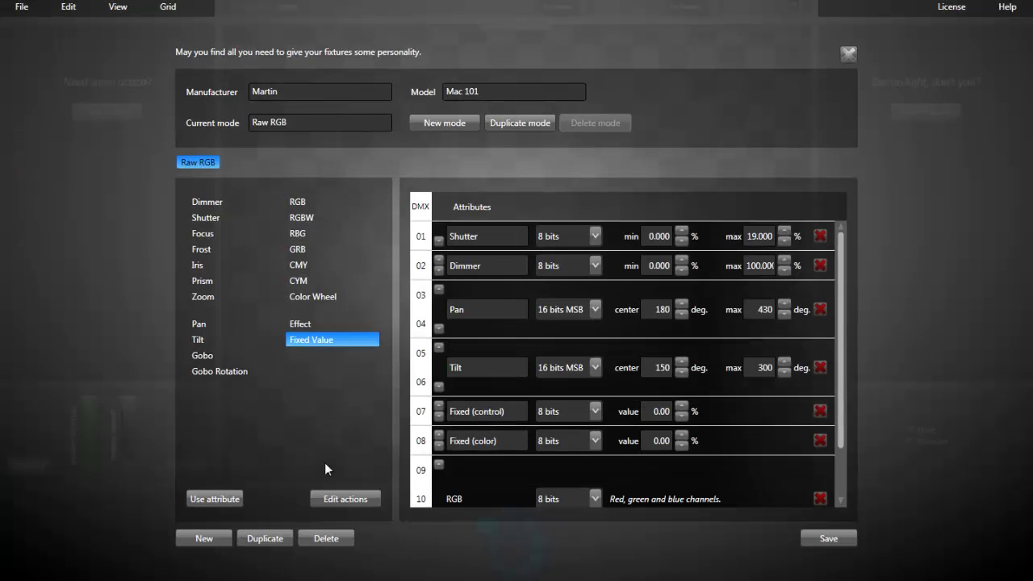
- Open the fixture's actions for editing and look up the reset values in the manual
left_click(327, 500)
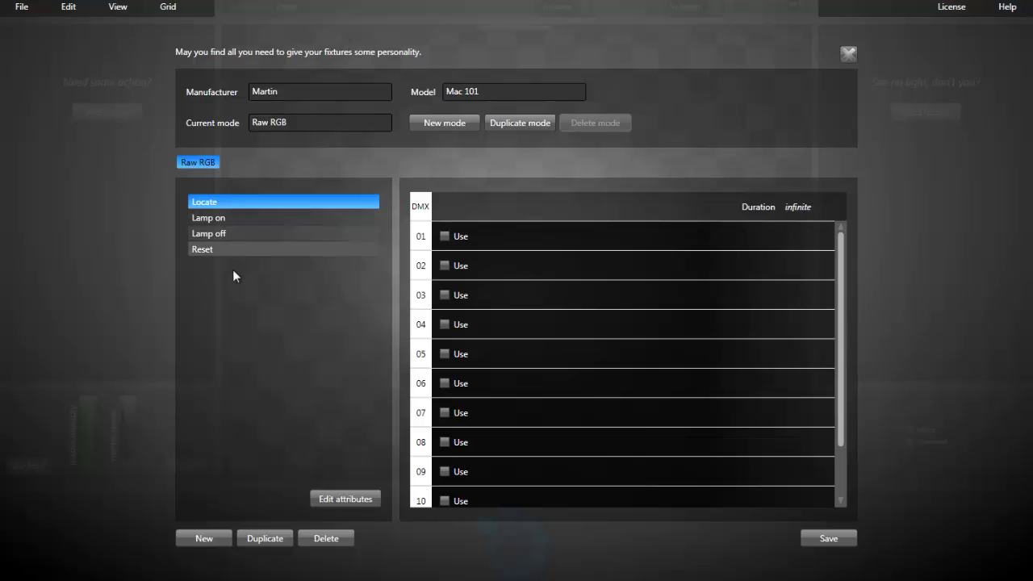
mouse_move(339, 577)
left_click(339, 524)
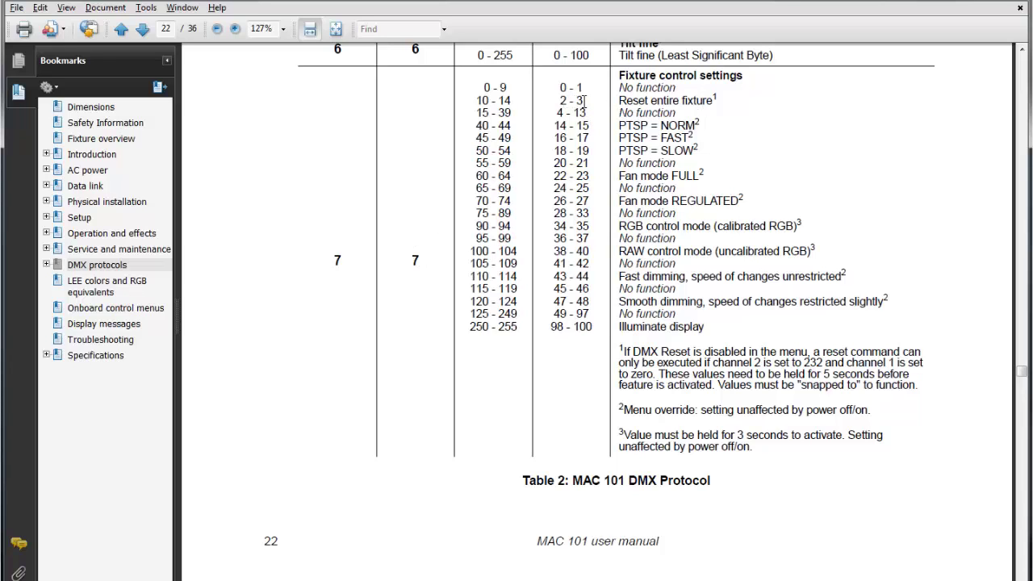
key("alt+Tab")
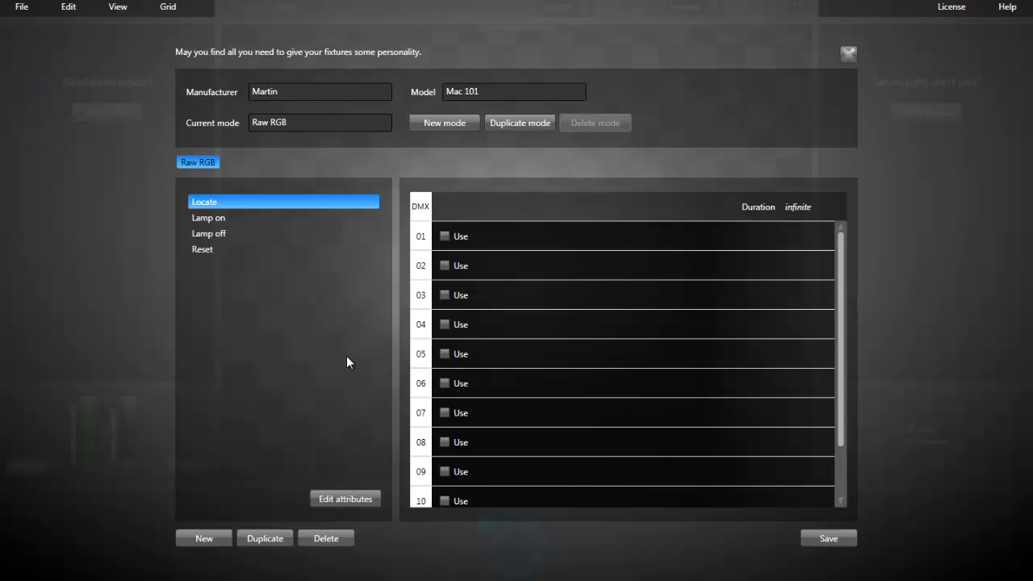
- Make the Reset action use channel 07 at 2%
left_click(219, 251)
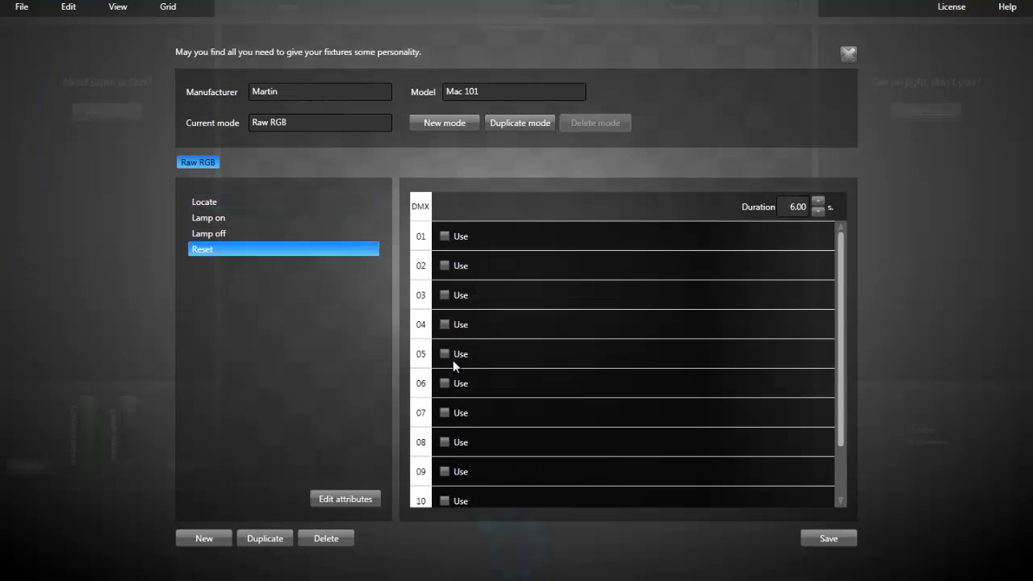
left_click(445, 413)
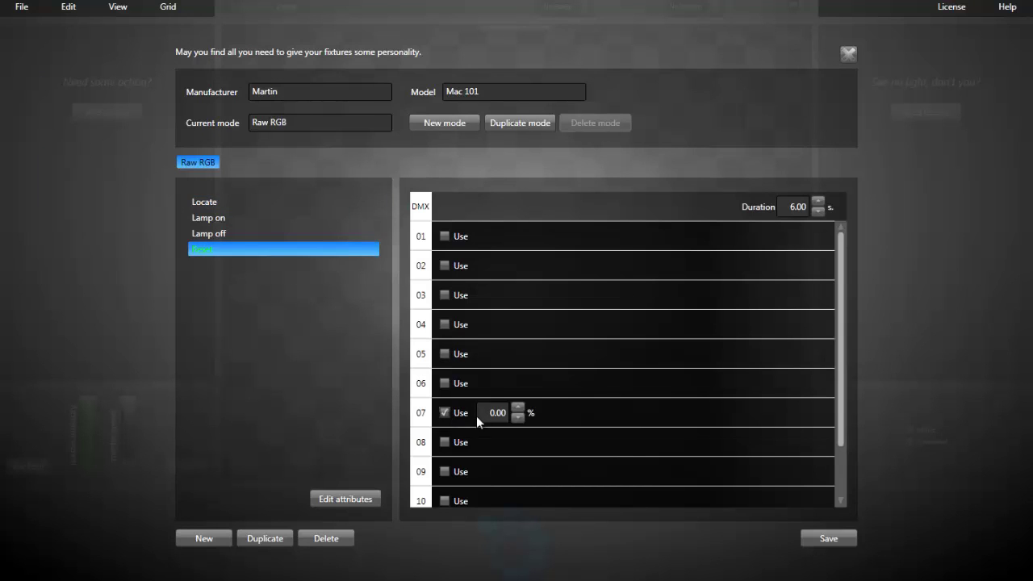
double_click(485, 416)
type("2")
key("Return")
- Make the Locate action use channel 01 at 19%
left_click(232, 201)
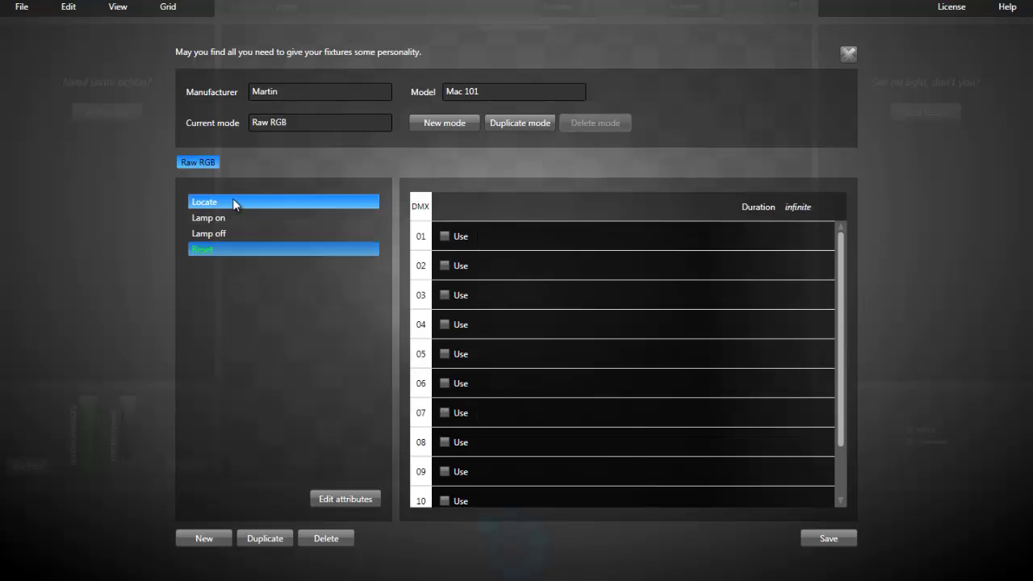
left_click(445, 237)
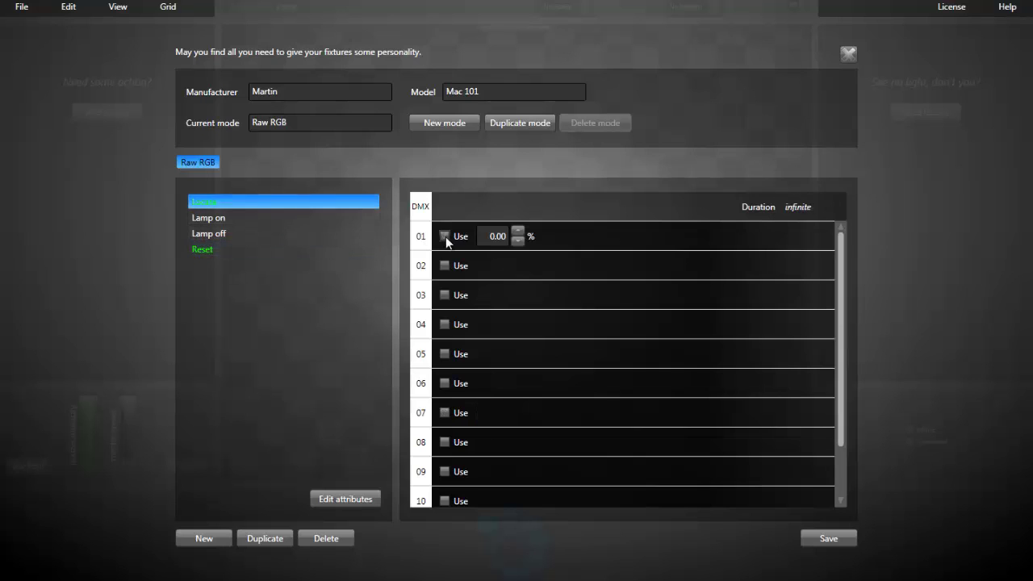
double_click(483, 237)
type("19")
key("Return")
- Include channel 02 at 100% in Locate, then duplicate the mode as Copy of Raw RGB
left_click(445, 266)
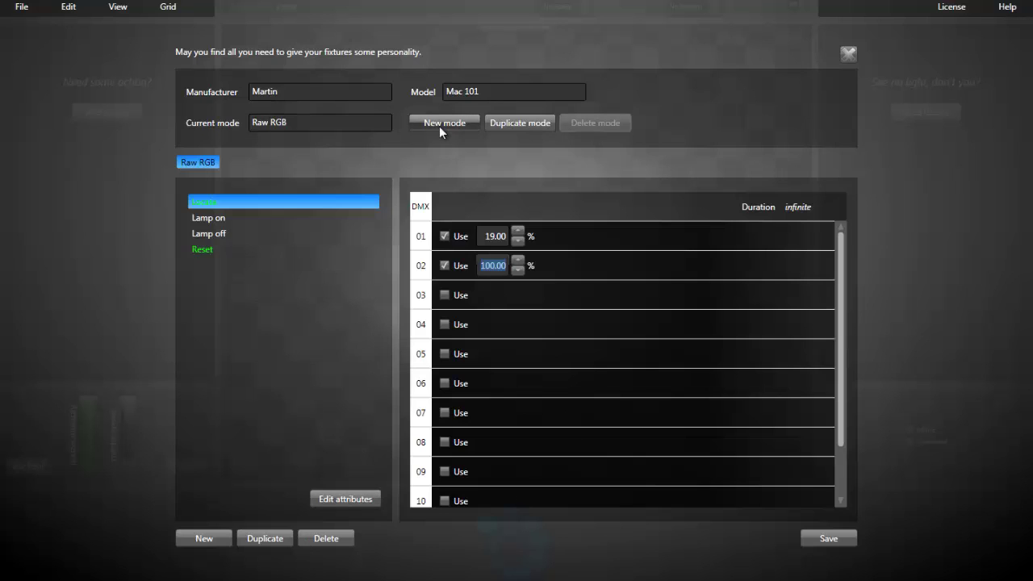
left_click(525, 124)
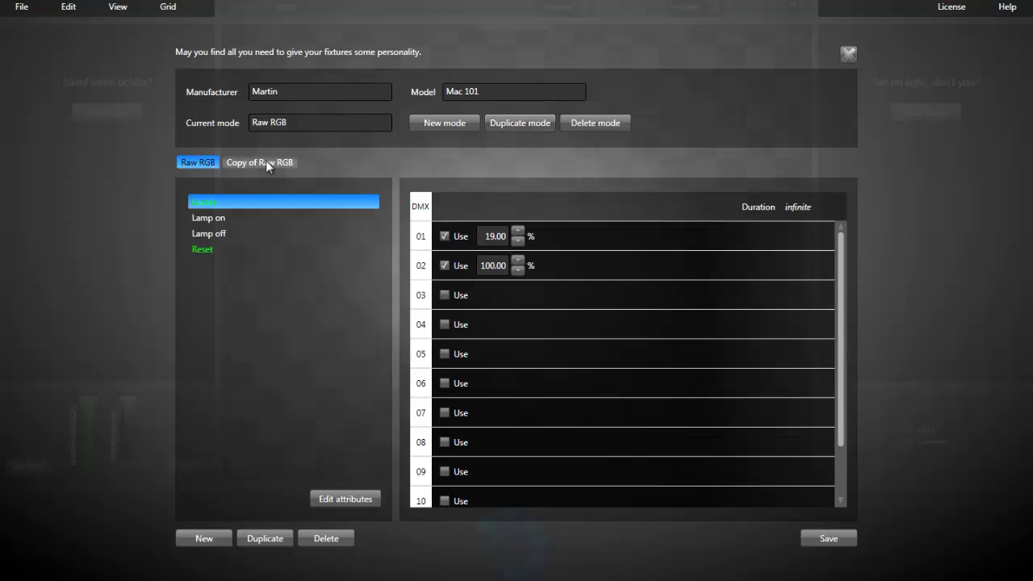
left_click(265, 161)
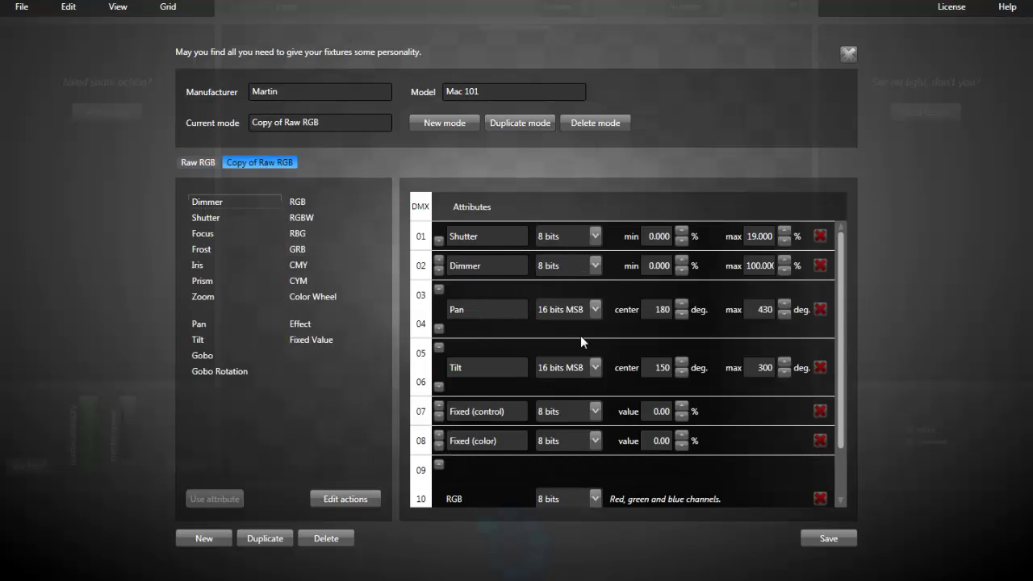